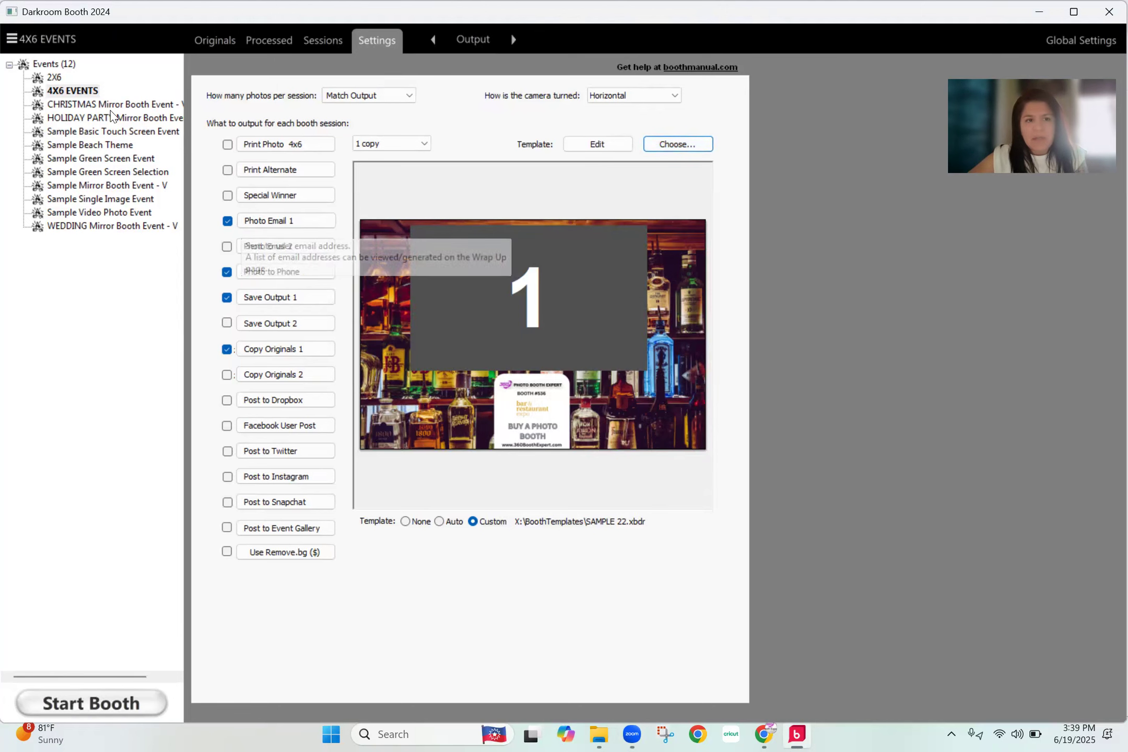
- Open the Props Sample template for editing from the 4X6 EVENTS event's template library
click(376, 39)
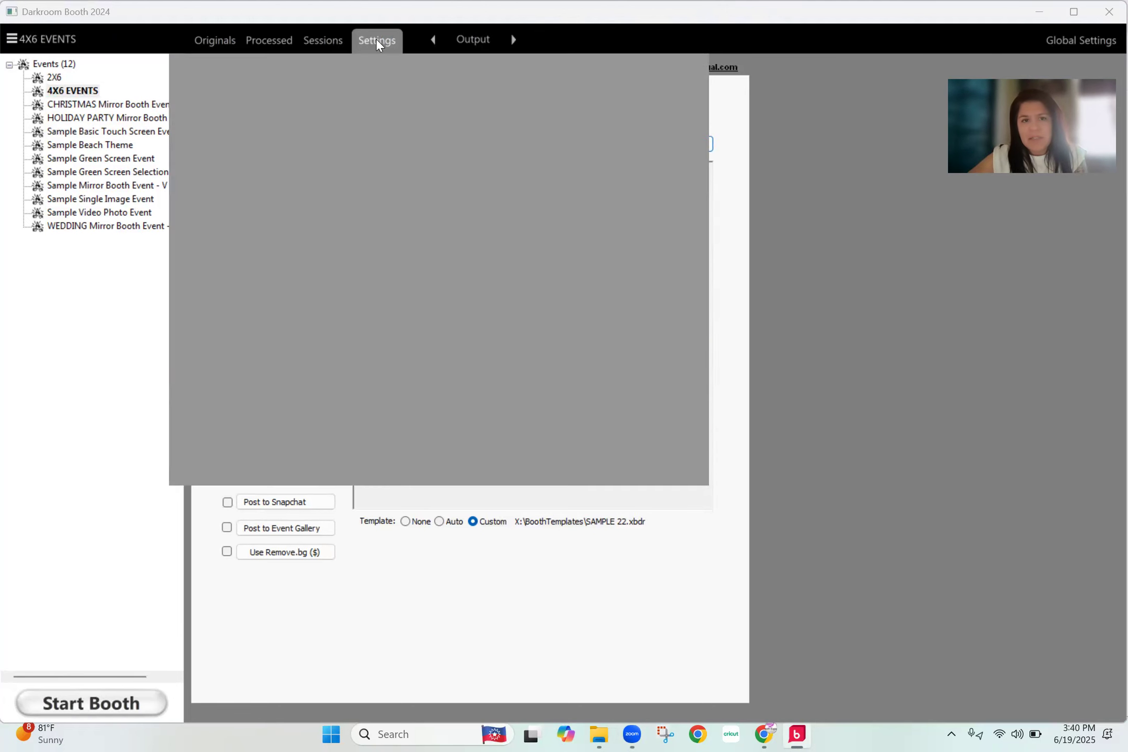
click(664, 113)
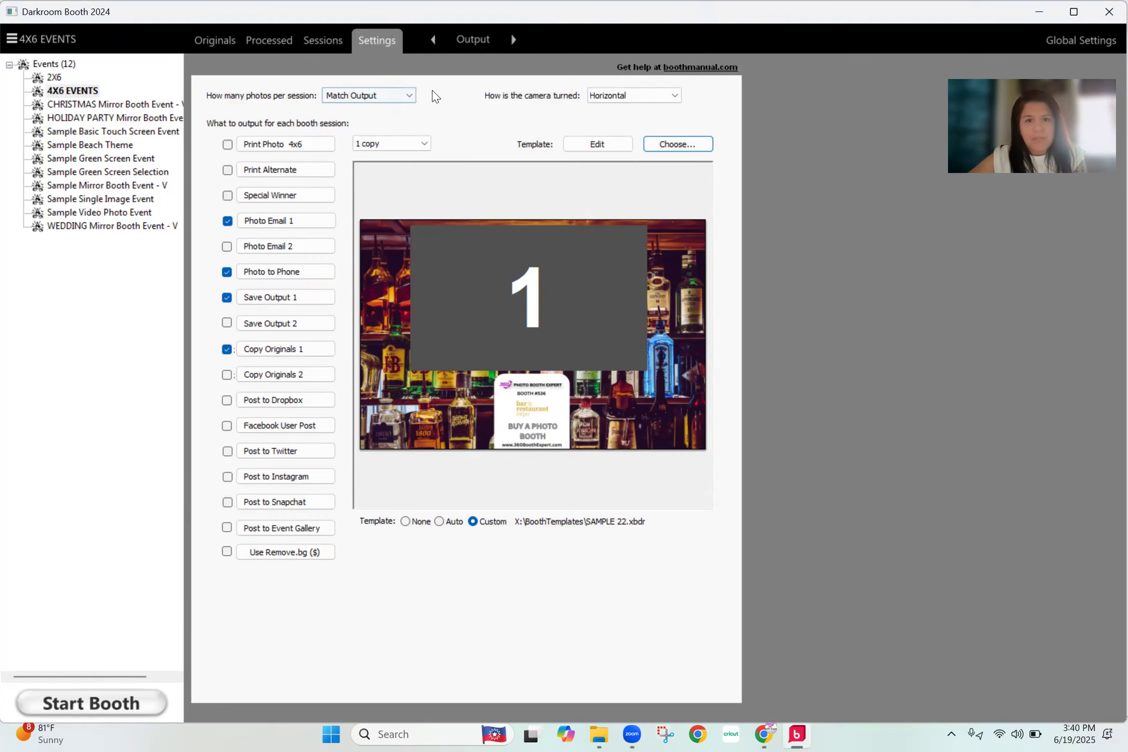
click(669, 143)
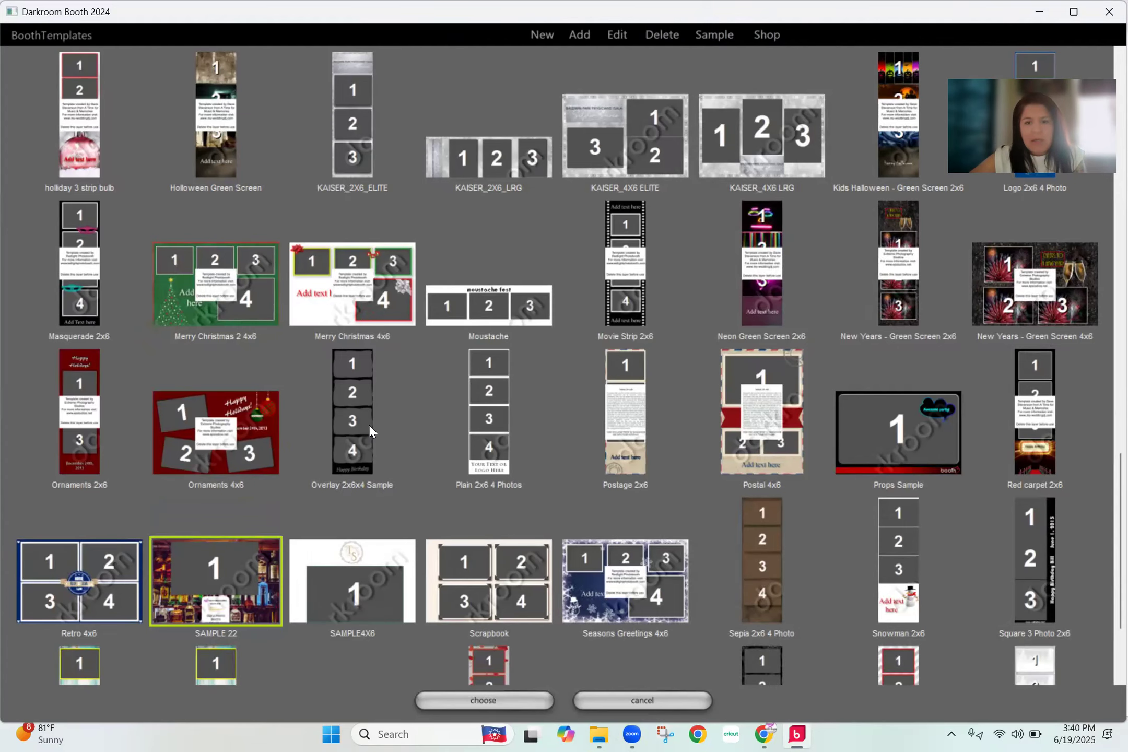
scroll(368, 424, down, 3)
scroll(895, 604, up, 6)
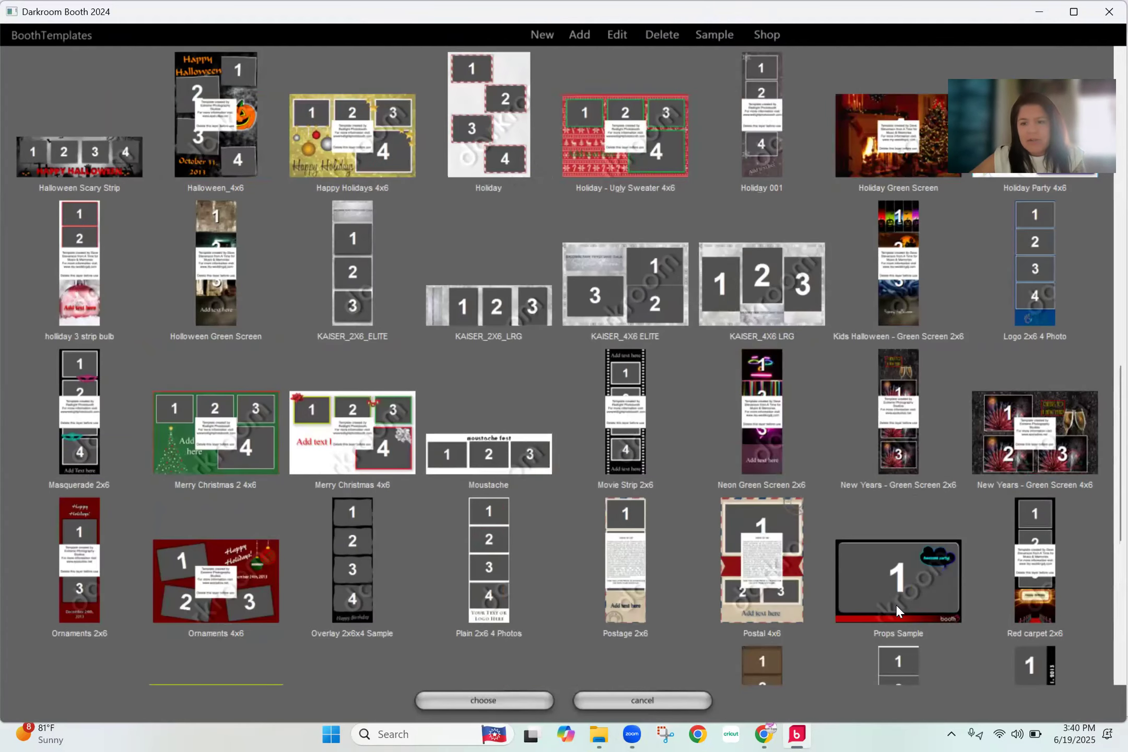
click(866, 564)
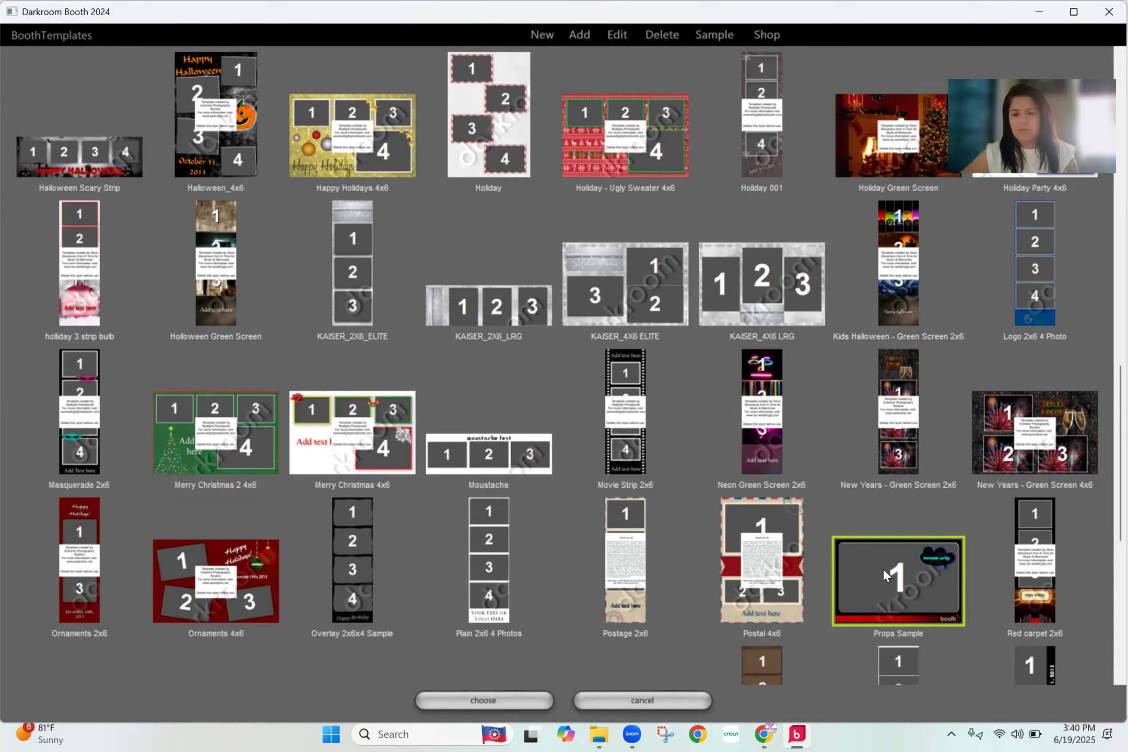
double_click(882, 568)
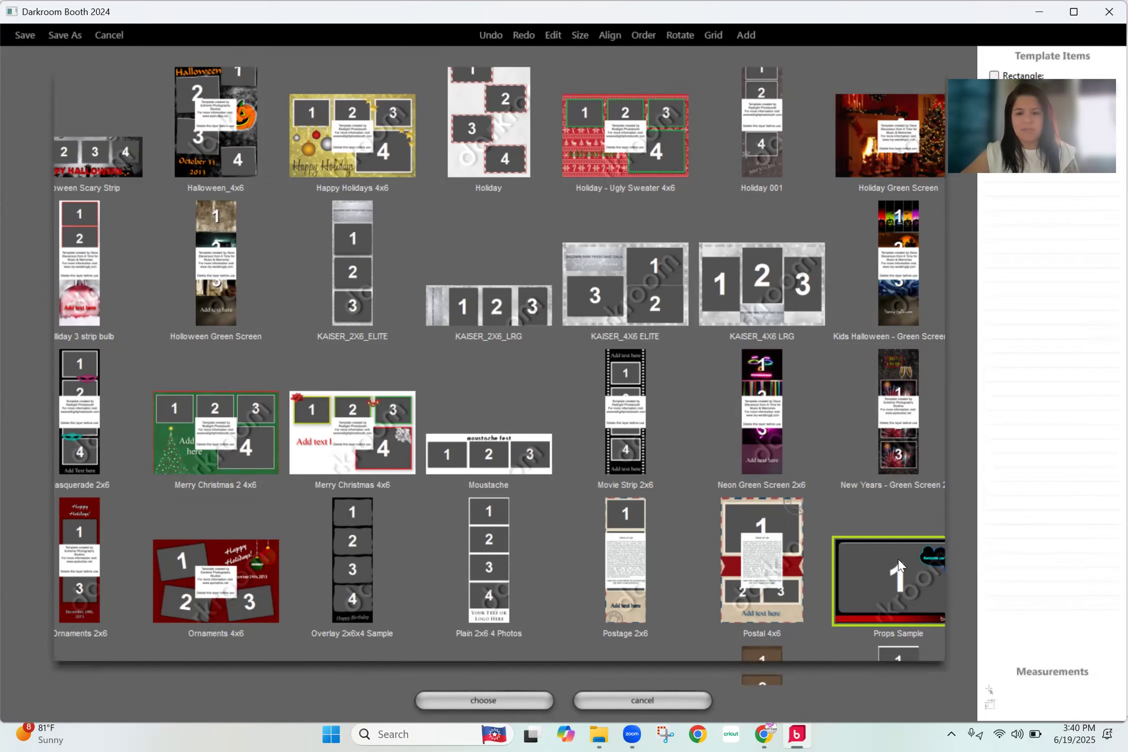
- Delete the red bar and the booth logo, and extend the photo placeholder downward to about 1116 pixels high
click(608, 633)
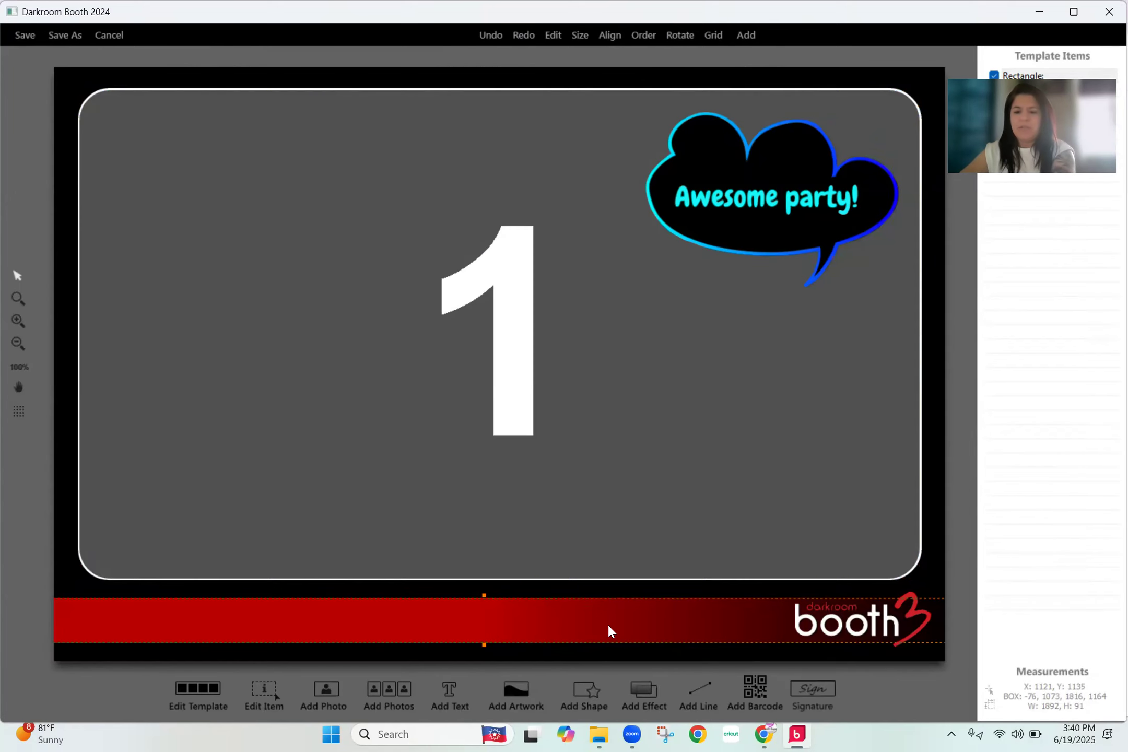
key(Delete)
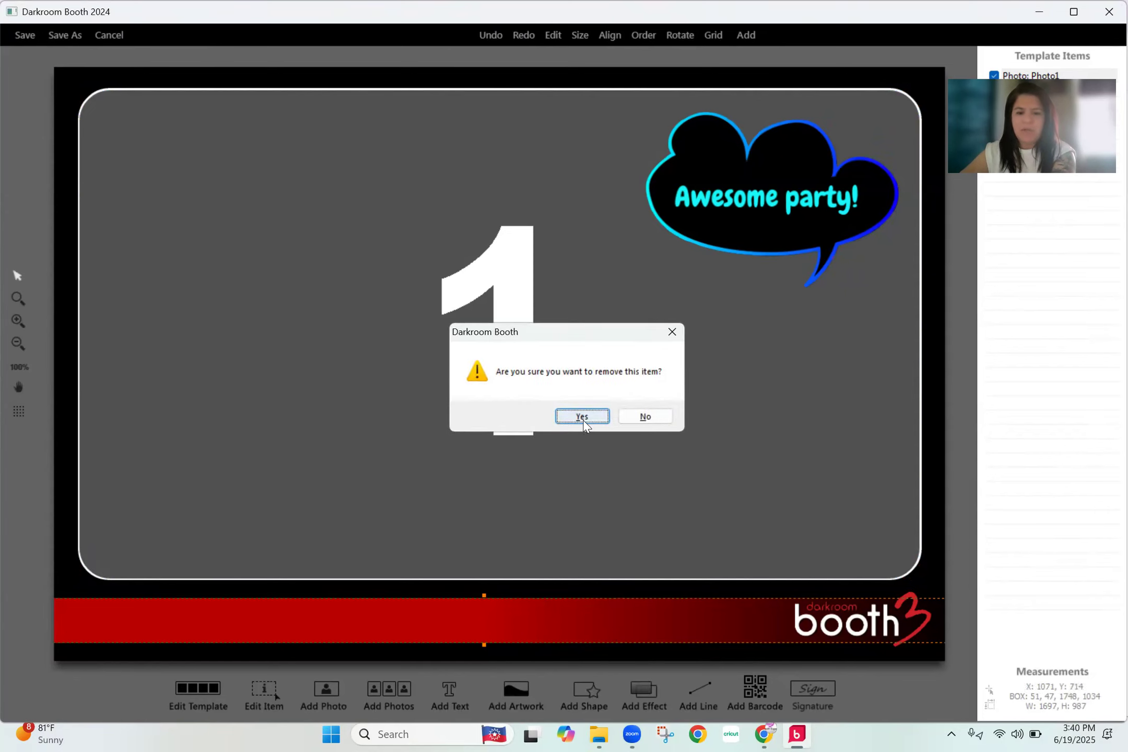
click(581, 416)
click(813, 617)
key(Delete)
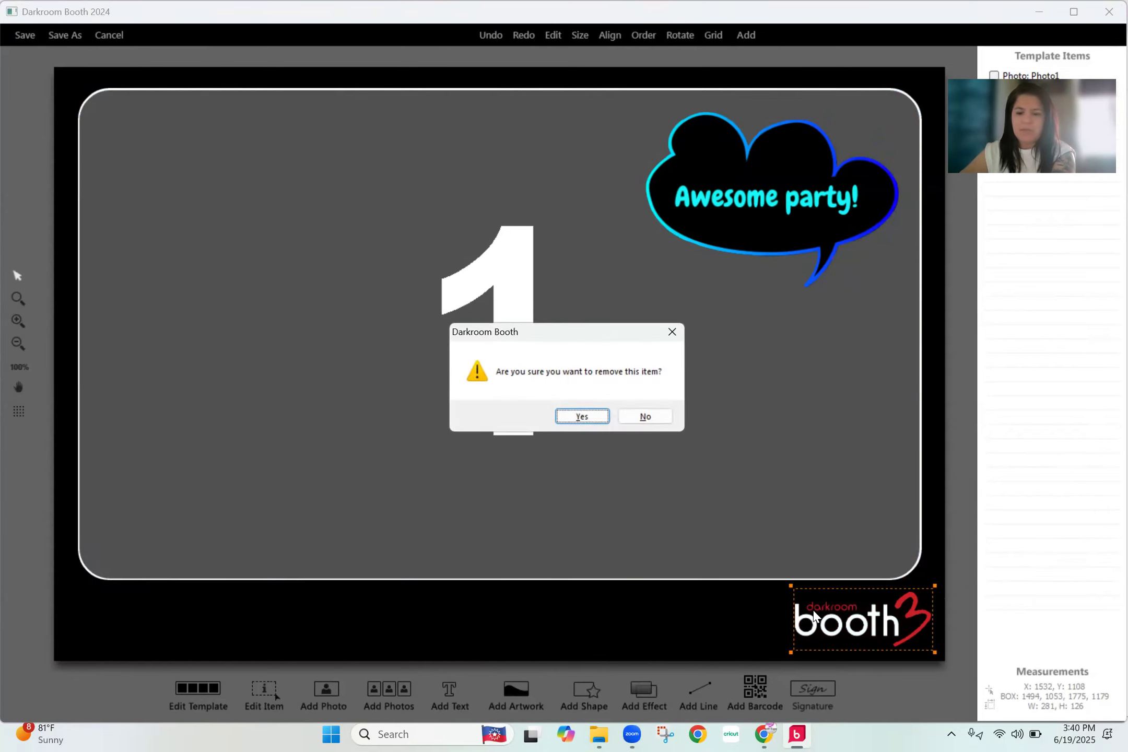
key(Return)
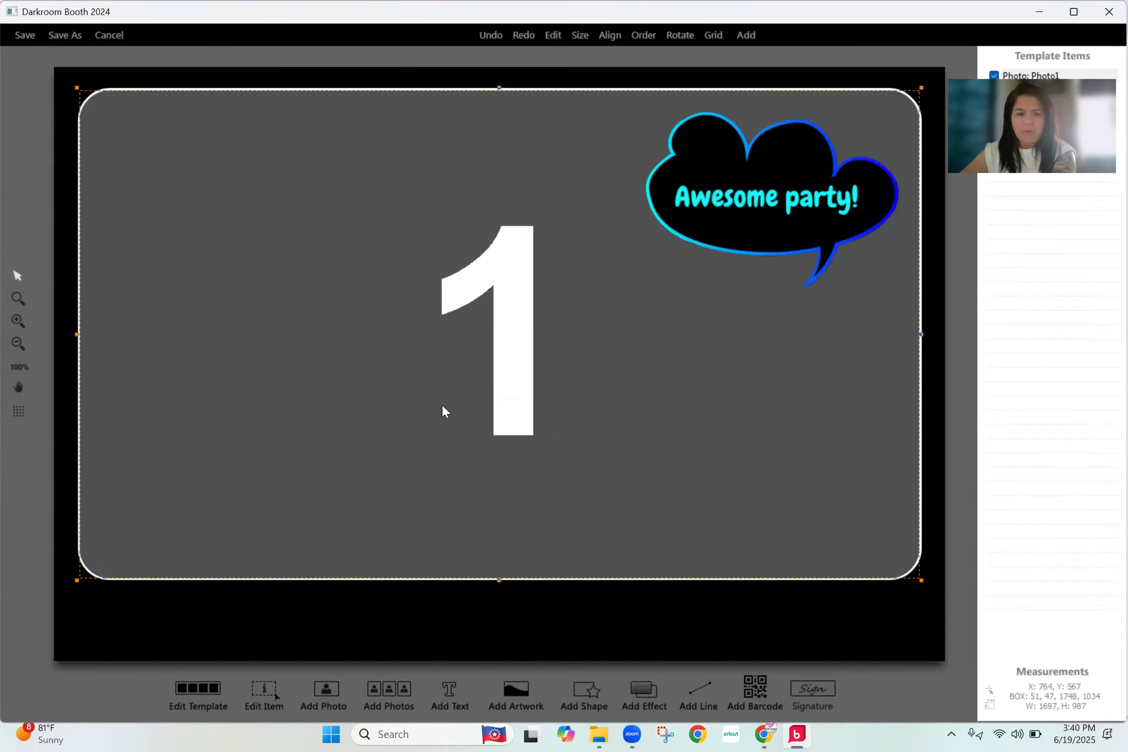
drag(499, 580, 502, 641)
- Shrink the "Awesome party!" speech bubble to about 394 by 394 pixels and place it in the photo's upper-right corner
click(758, 201)
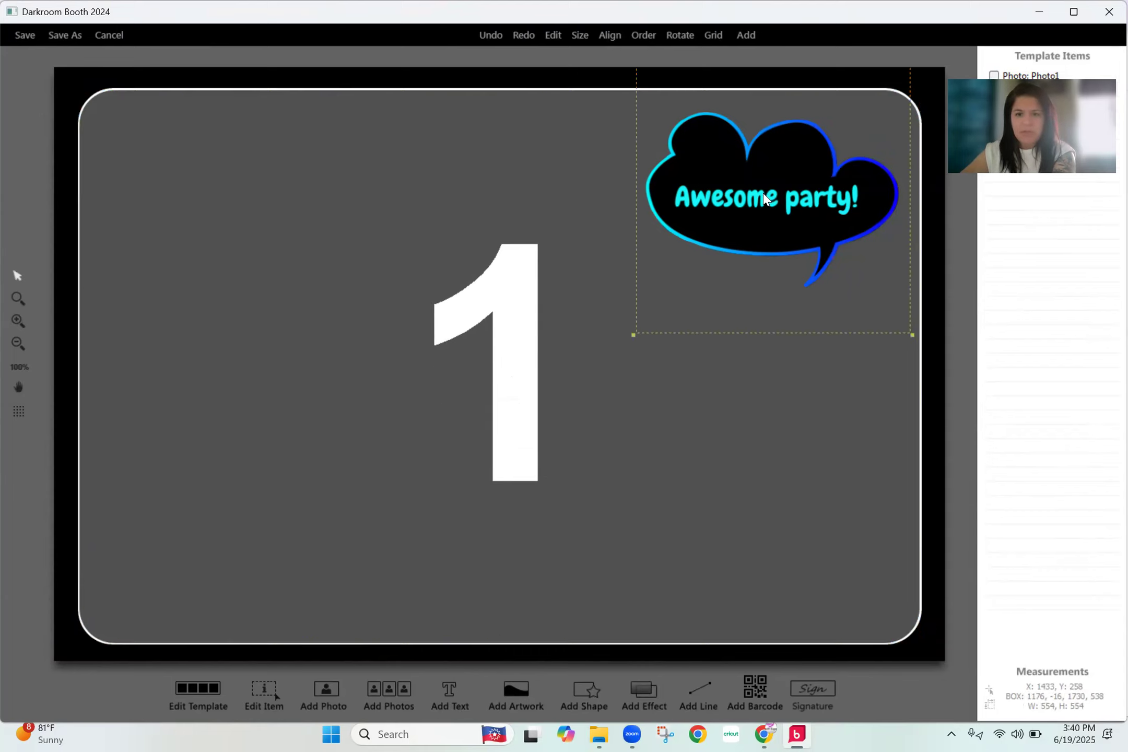
drag(795, 205, 797, 154)
drag(634, 289, 715, 212)
drag(830, 140, 833, 155)
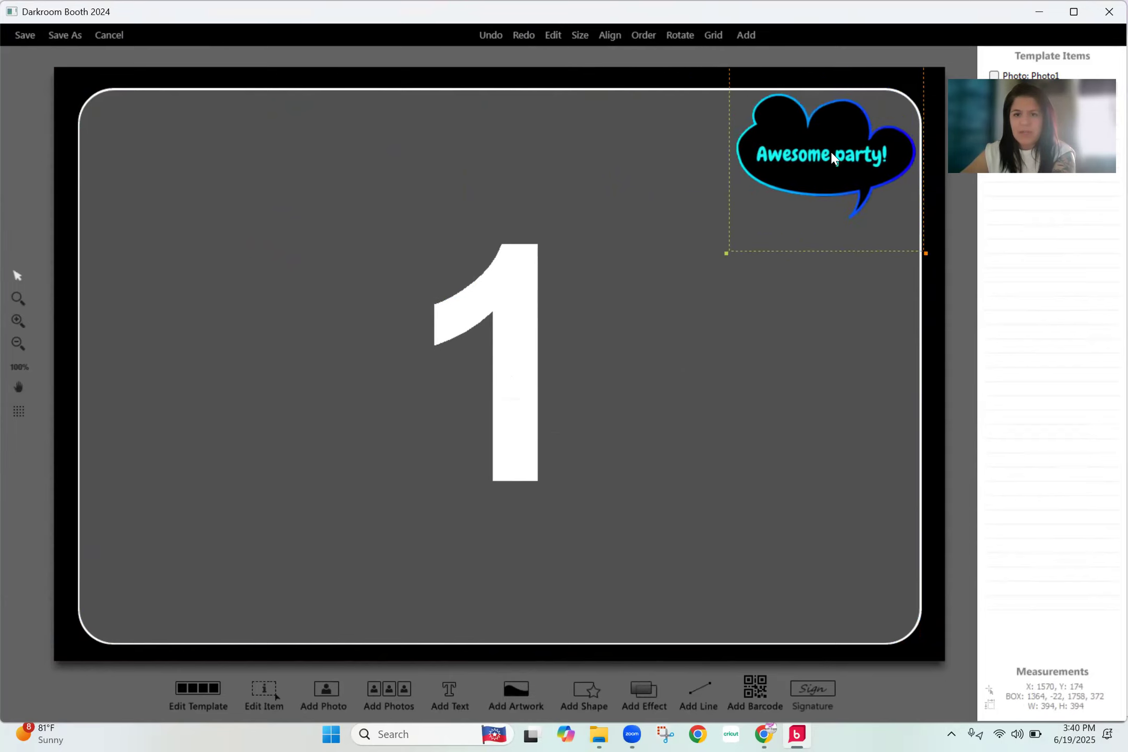
- Delete the "Awesome party!" speech bubble from the template
key(Delete)
click(581, 415)
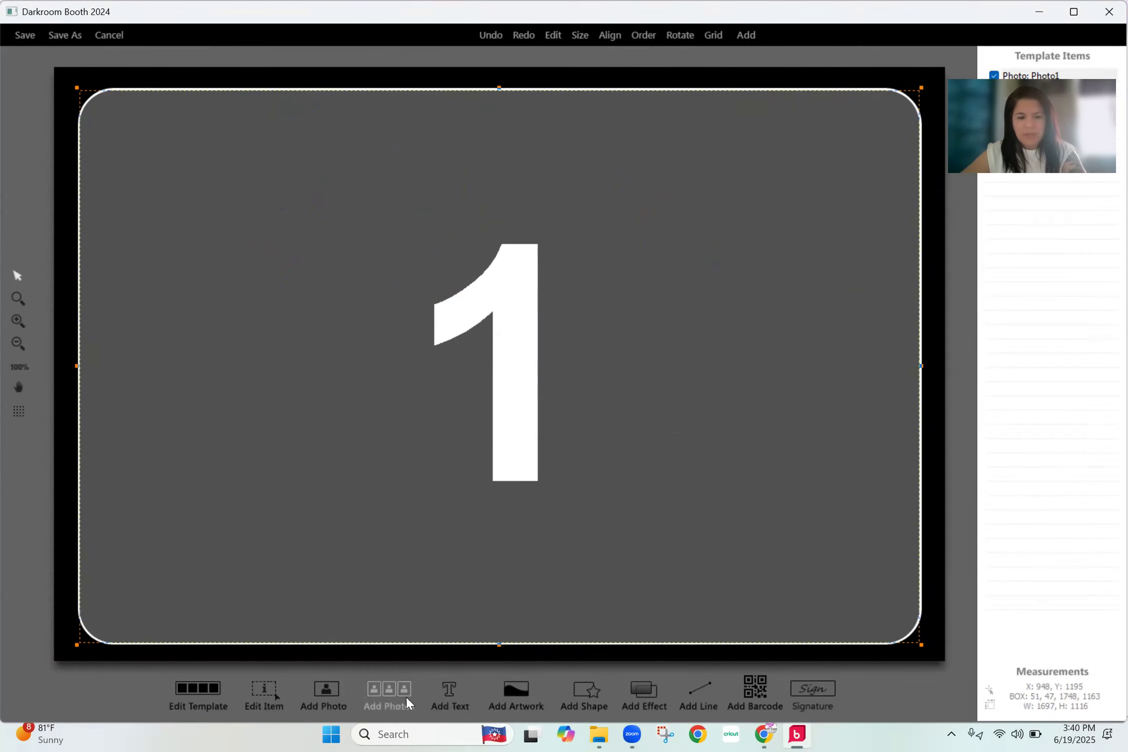
- Add a text object with the birthday person's first name in possessive form followed by "35th Birthday"
click(449, 691)
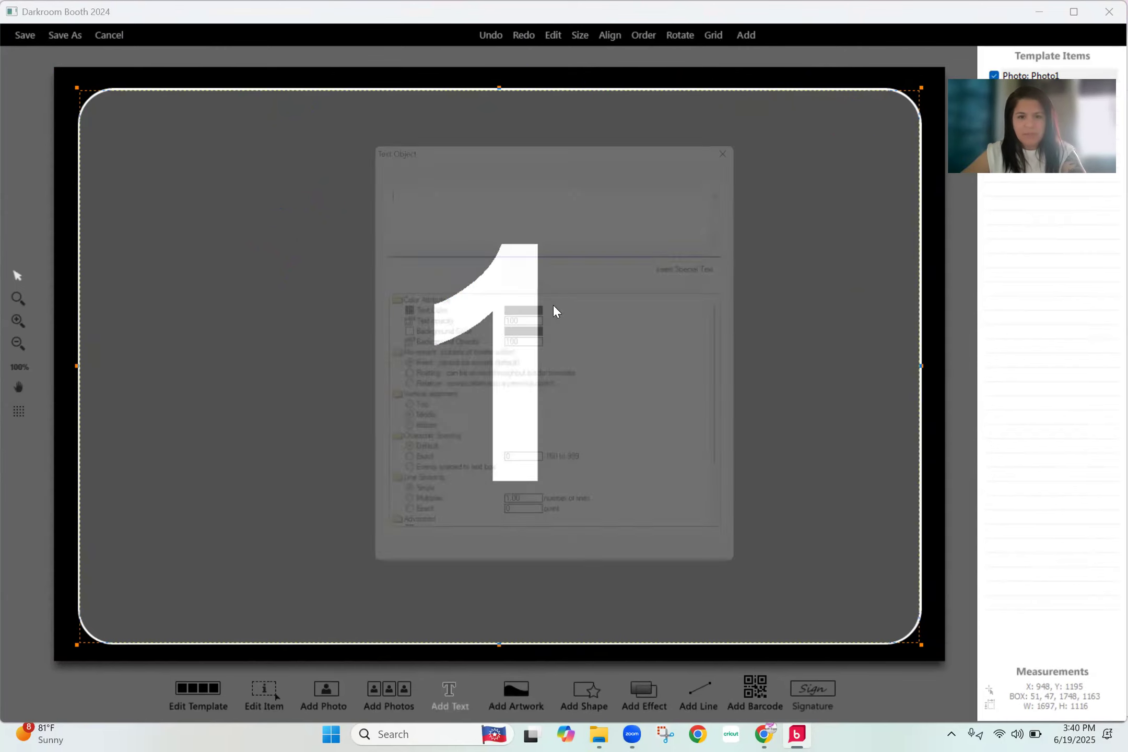
text(Lis)
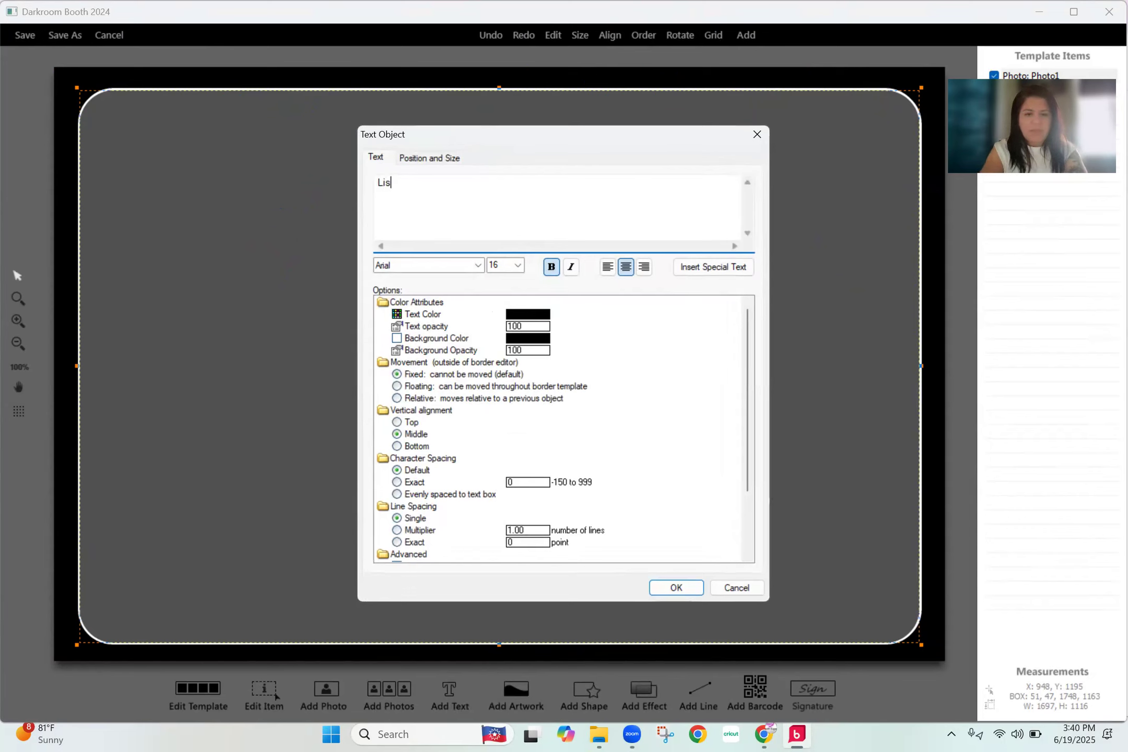
text(a's)
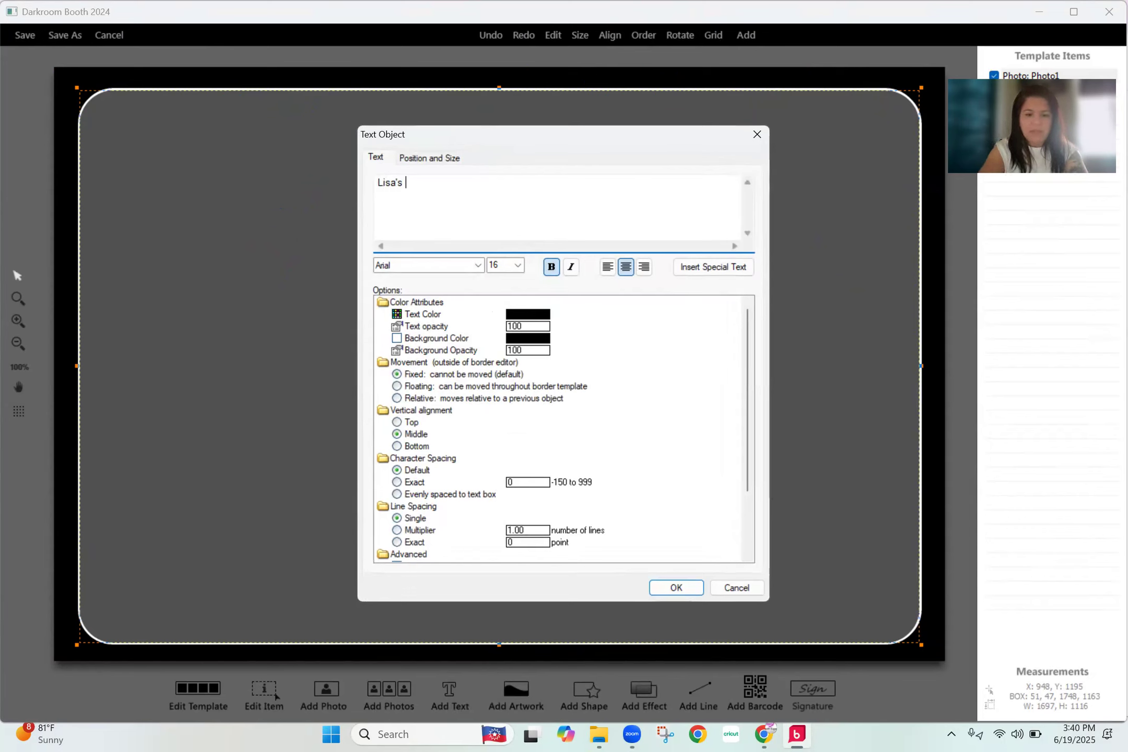
text( 35th B)
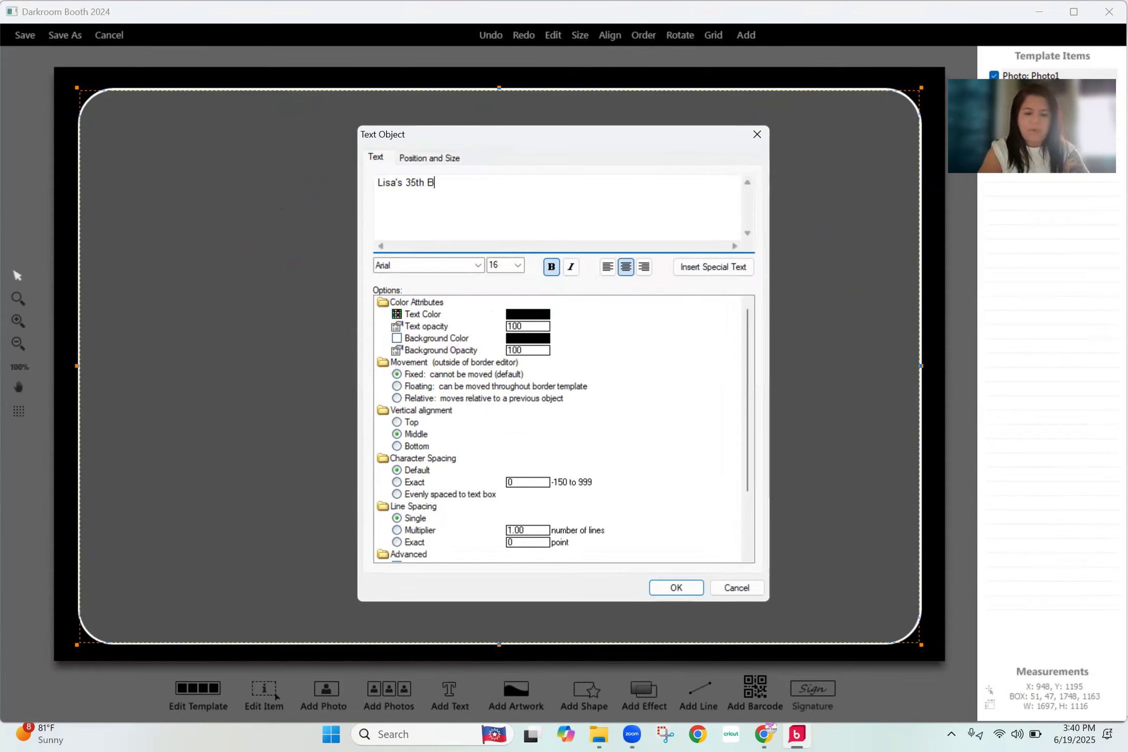
text(irthday)
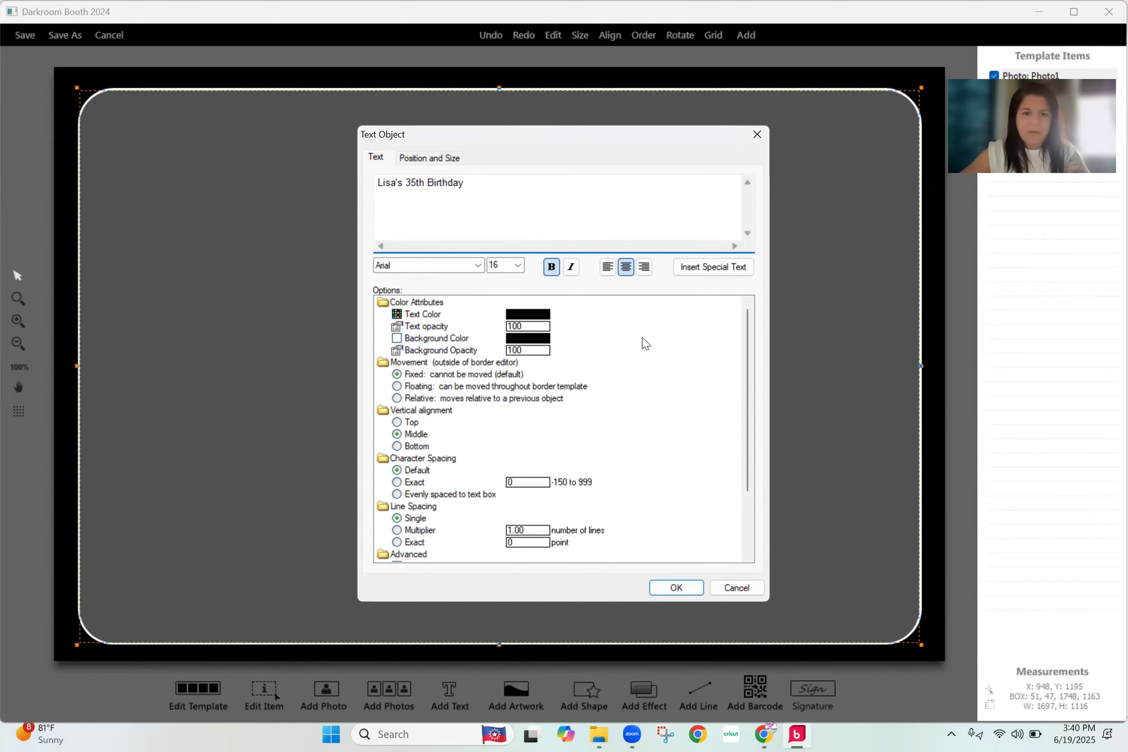
click(674, 587)
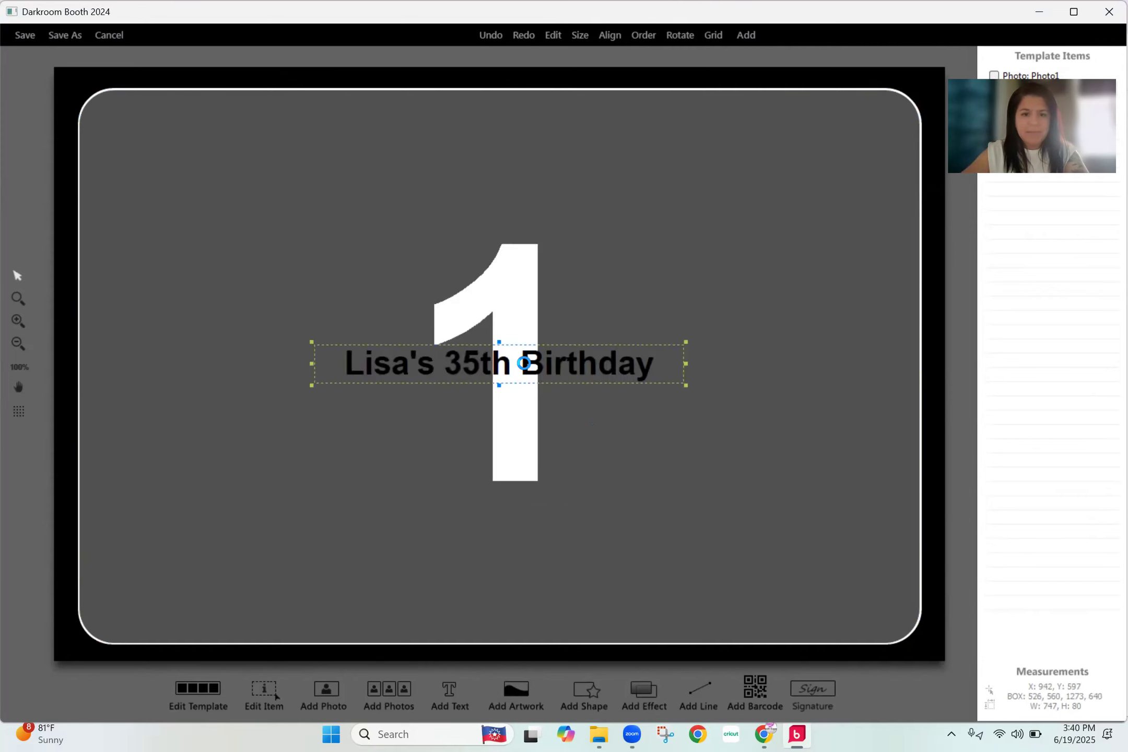
- Change the birthday text's colour to white
double_click(523, 362)
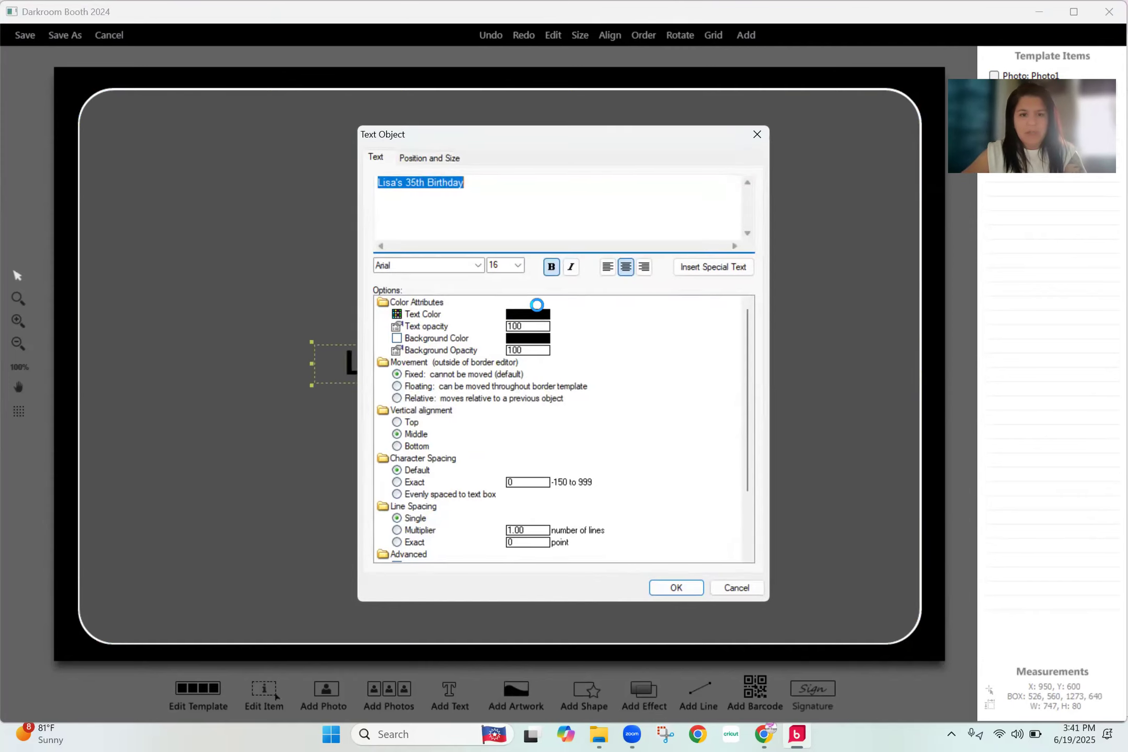
click(536, 316)
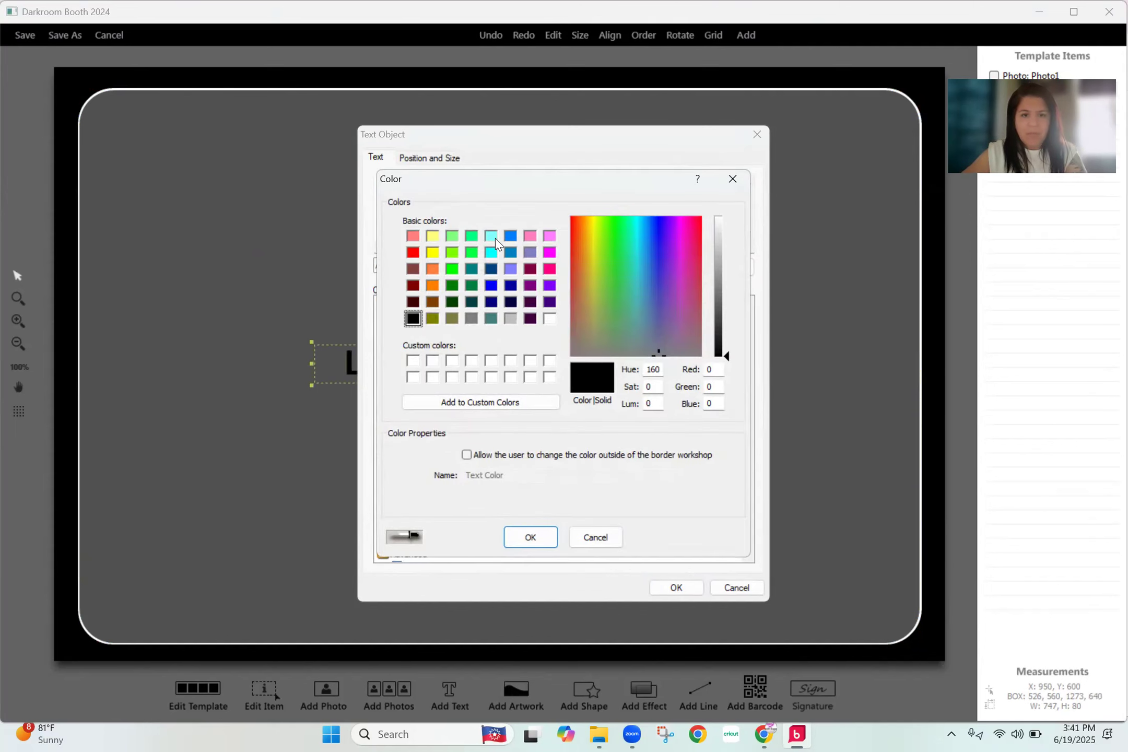
click(549, 319)
click(531, 536)
click(676, 588)
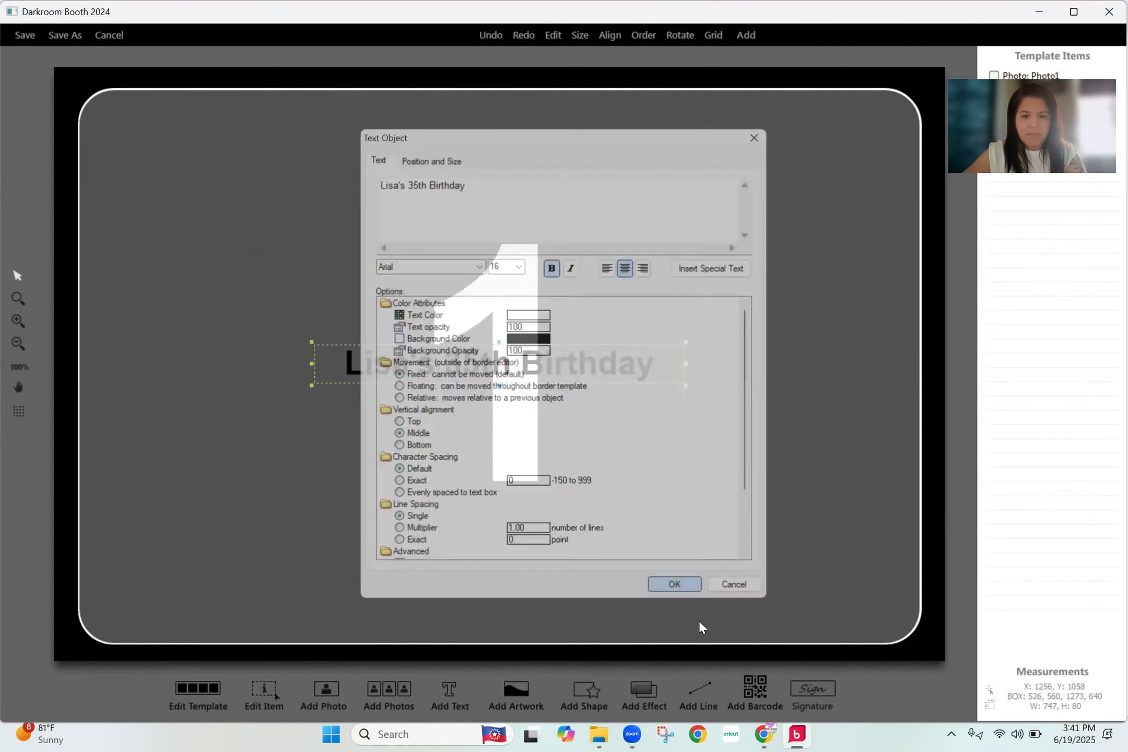
- Move the birthday text to the template's top margin and lower the photo placeholder's top edge, making it about 1060 pixels high
drag(545, 366, 501, 114)
click(513, 110)
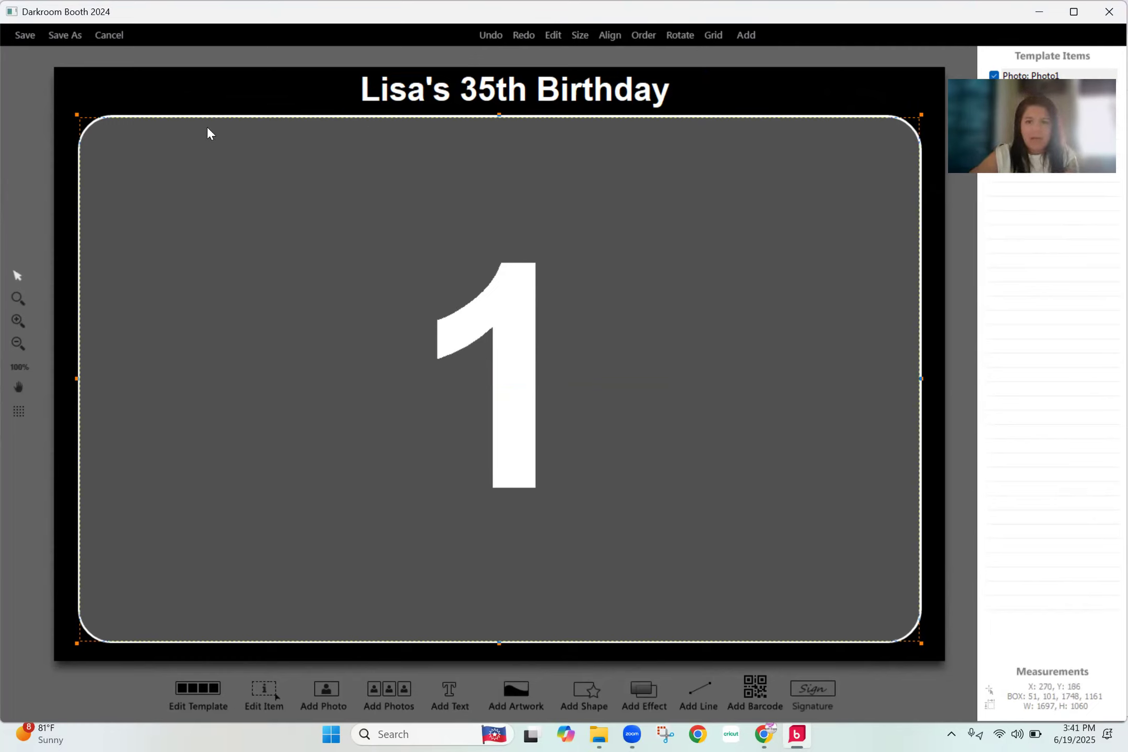
- Change the template's page colour to light grey
click(209, 699)
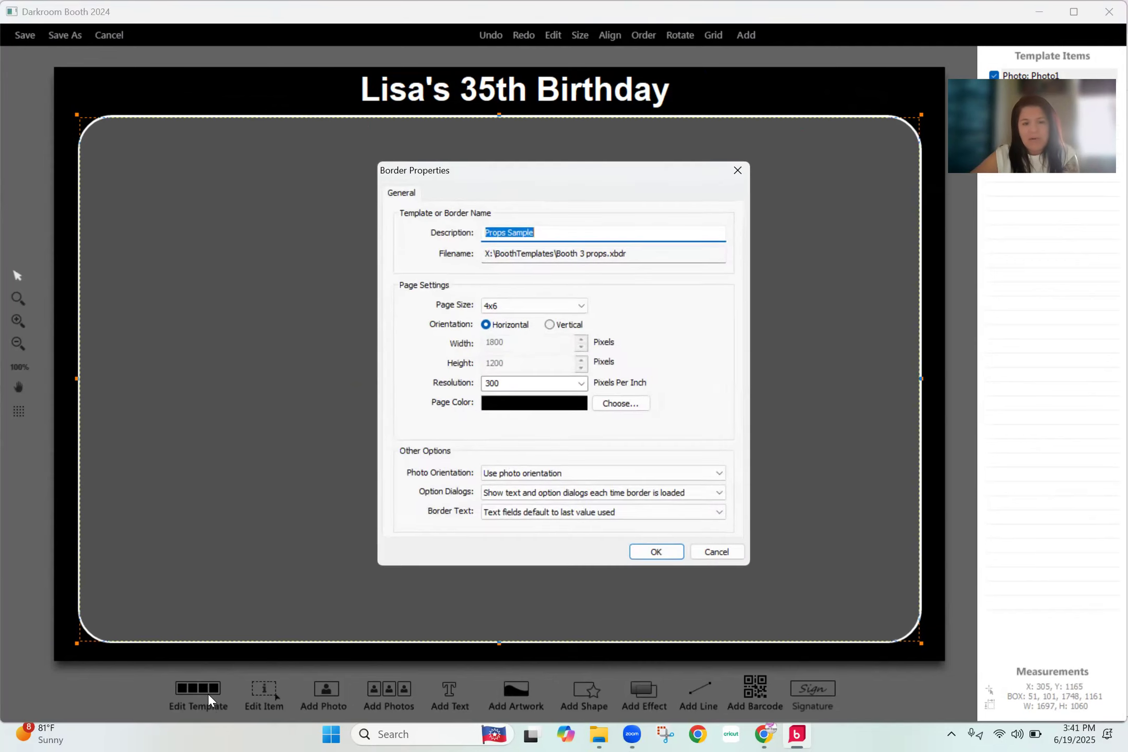
click(605, 409)
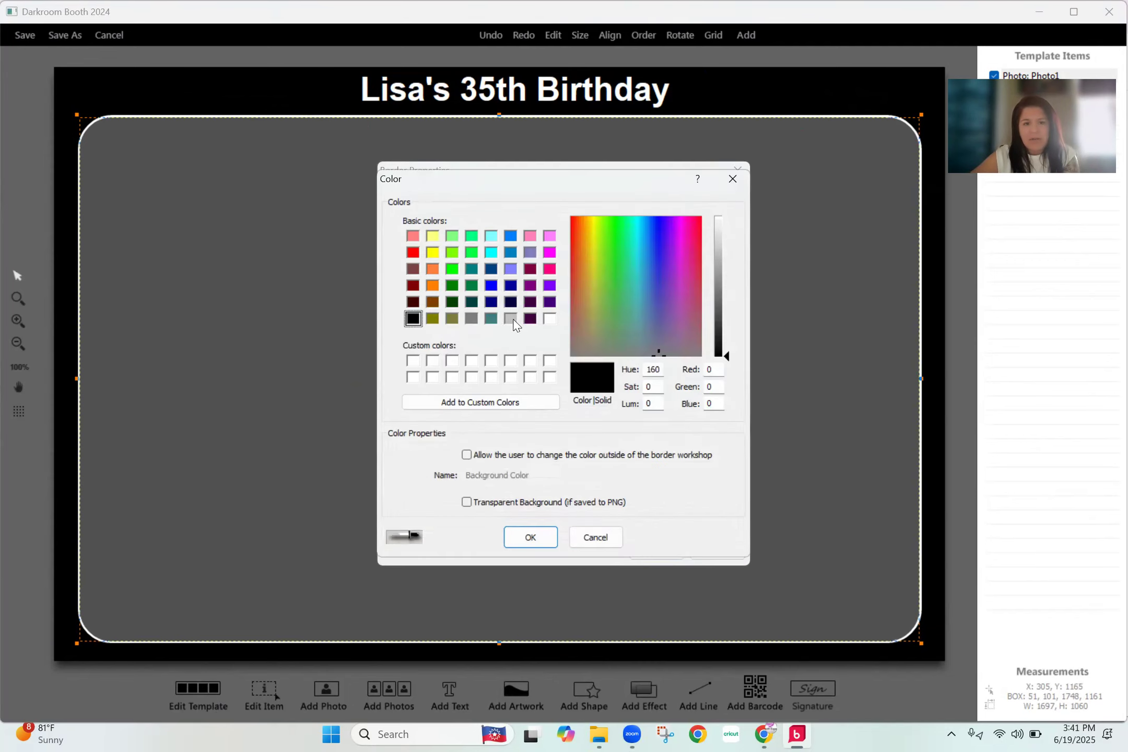
click(512, 320)
click(530, 537)
click(653, 548)
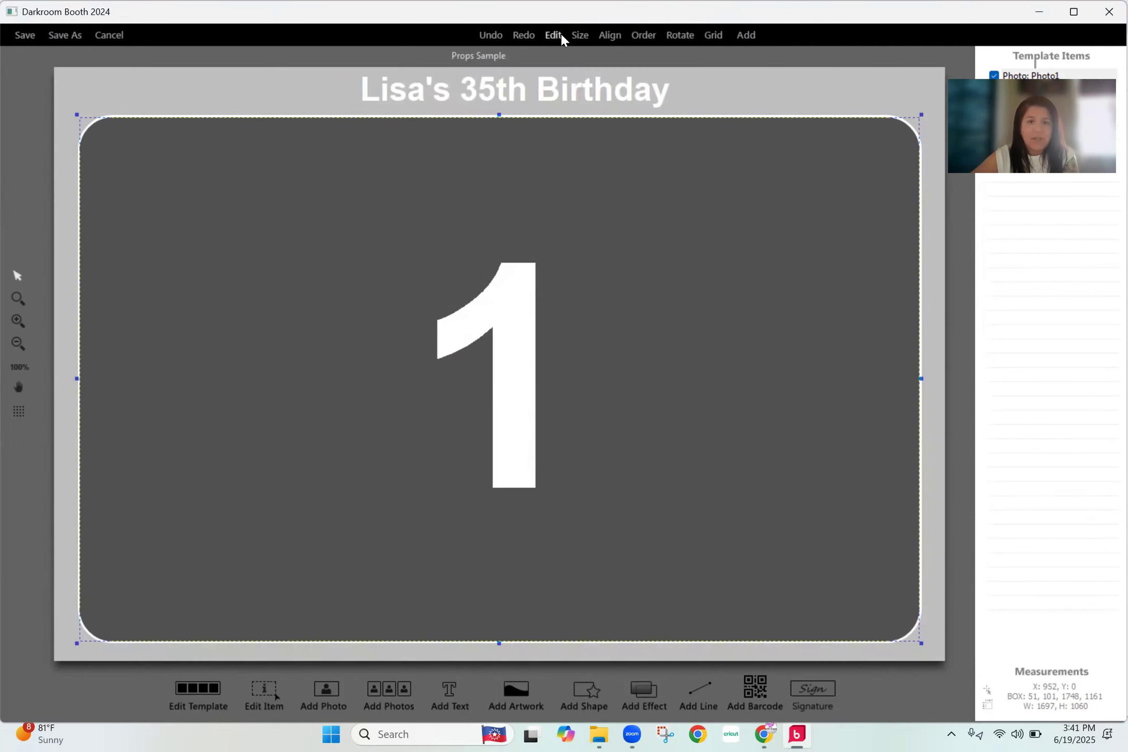
- Add the 4X6 5th grade party artwork from the Downloads folder as a single graphic and send it to the back
click(595, 694)
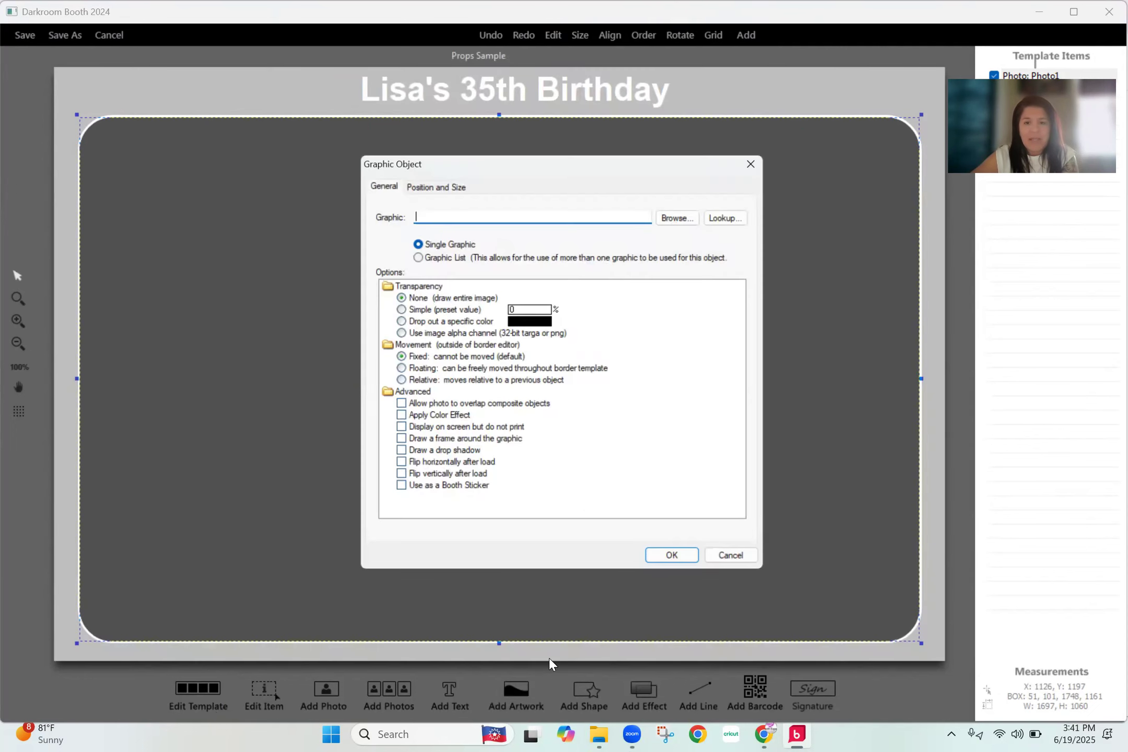
click(688, 218)
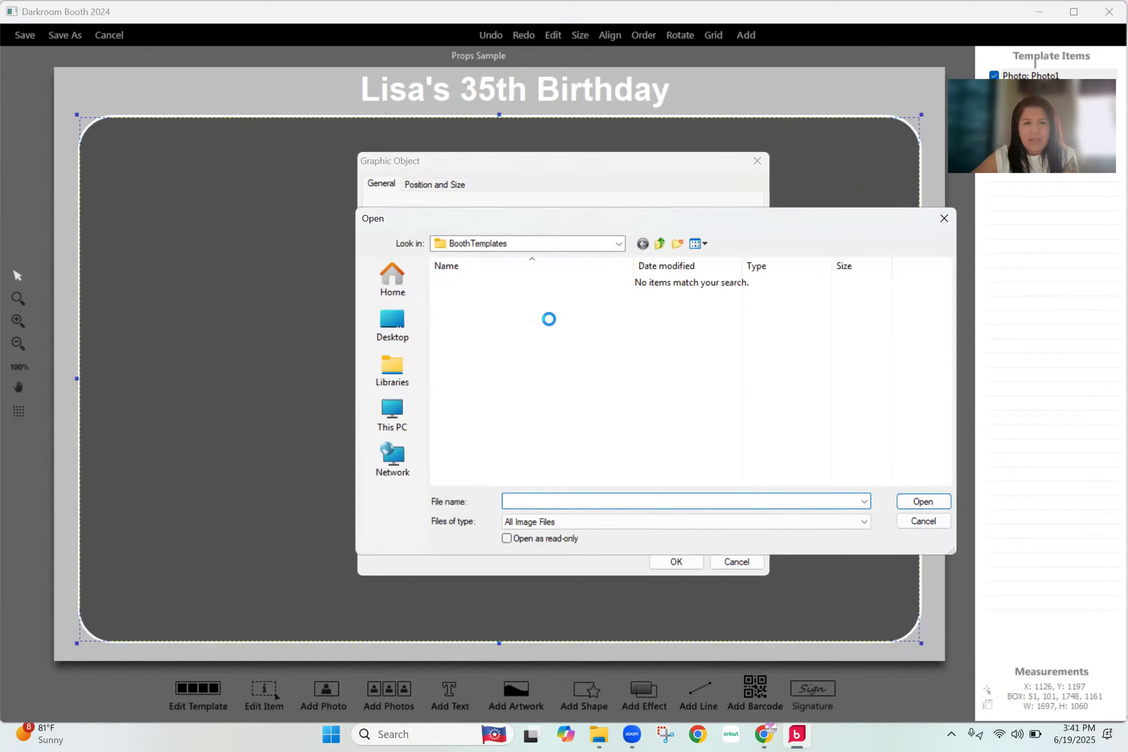
click(618, 243)
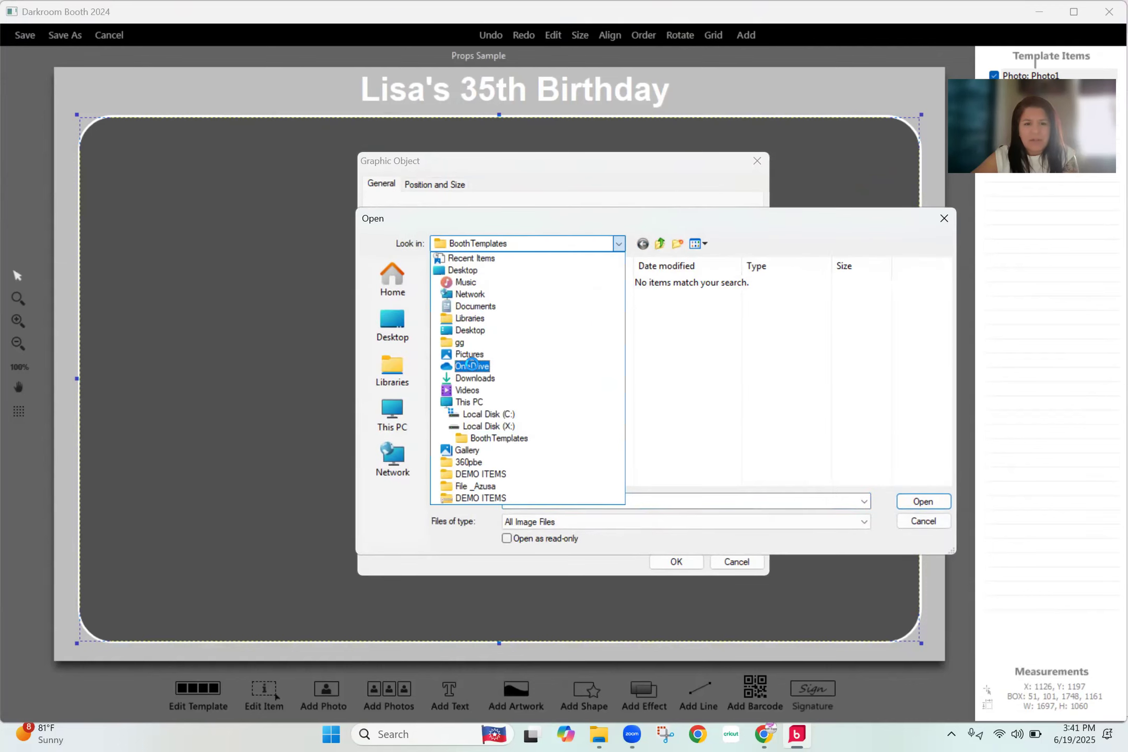
click(474, 378)
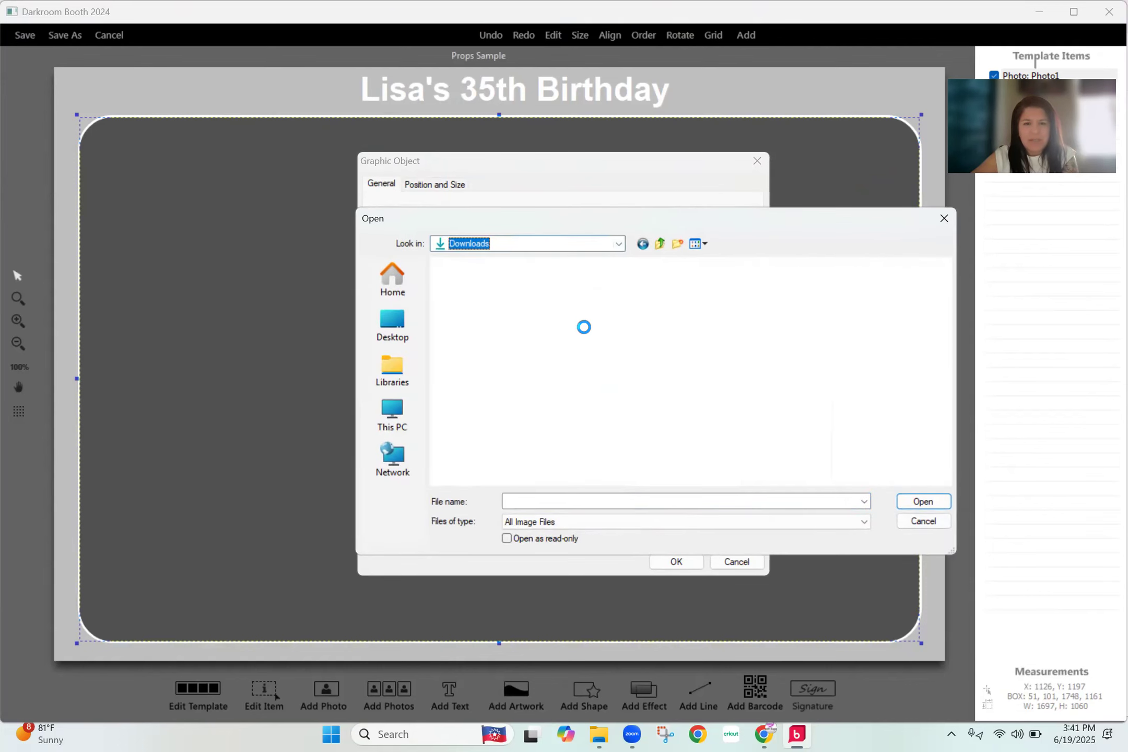
double_click(786, 323)
click(690, 560)
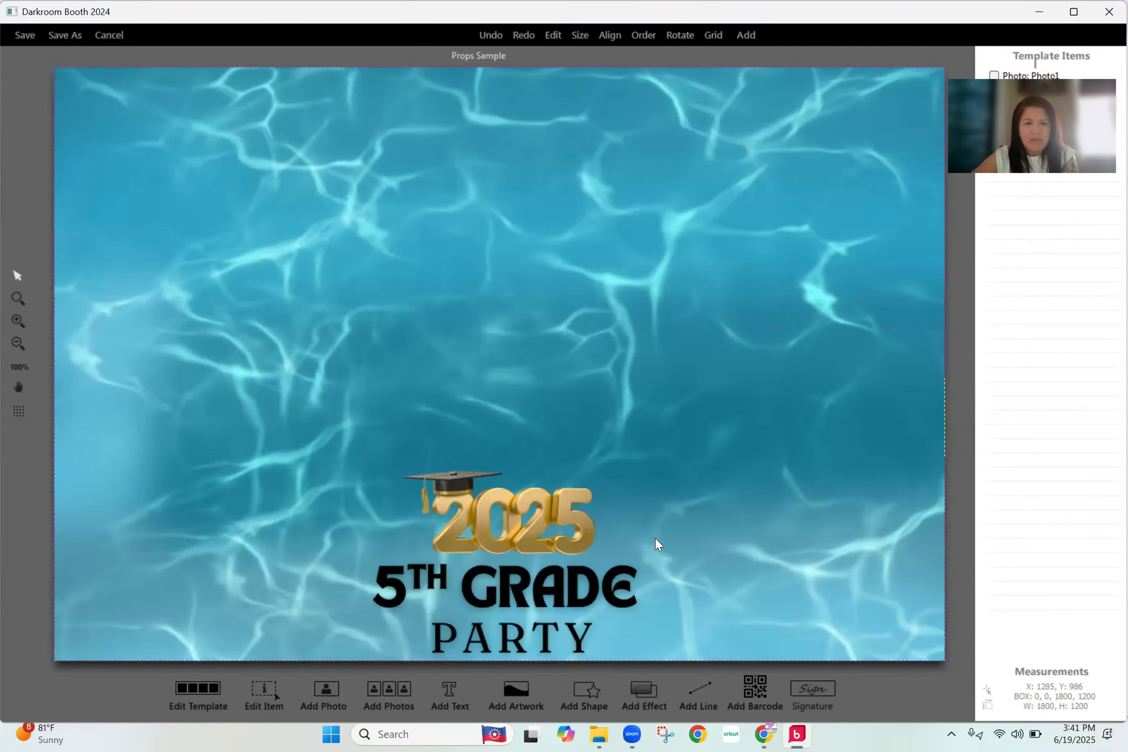
click(646, 35)
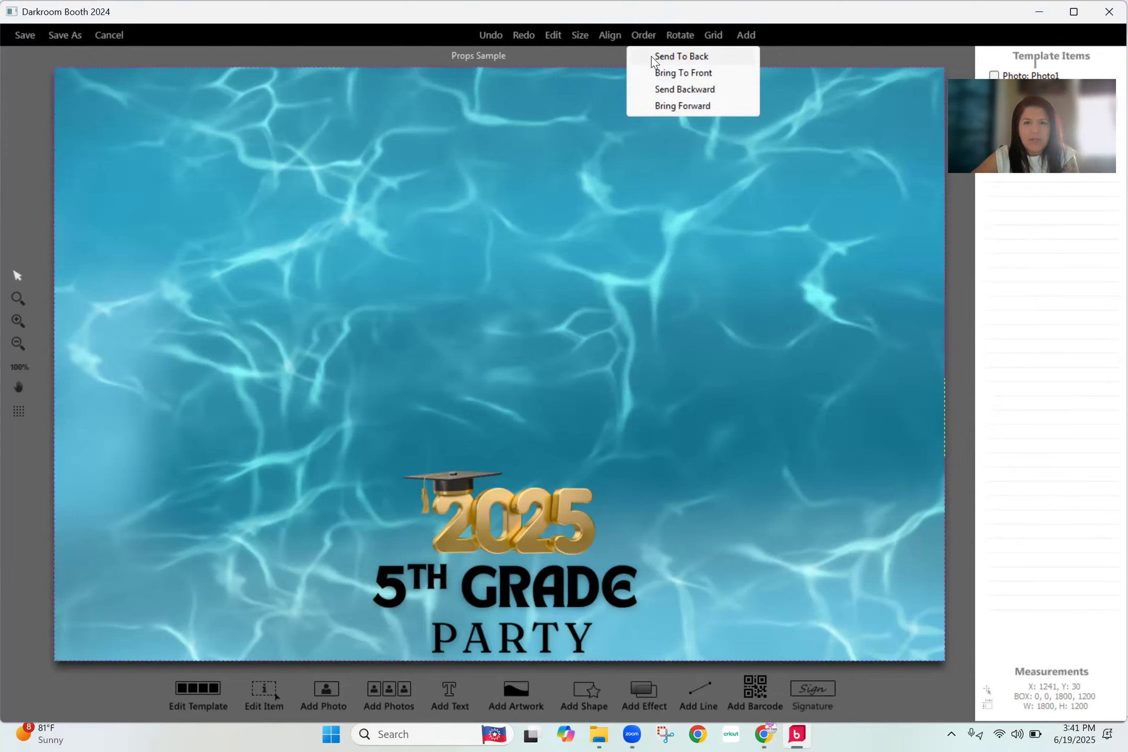
click(678, 57)
- Raise the photo placeholder's bottom edge to uncover the 5th Grade Party lettering, and delete the birthday text
drag(496, 641, 494, 563)
click(399, 88)
key(Delete)
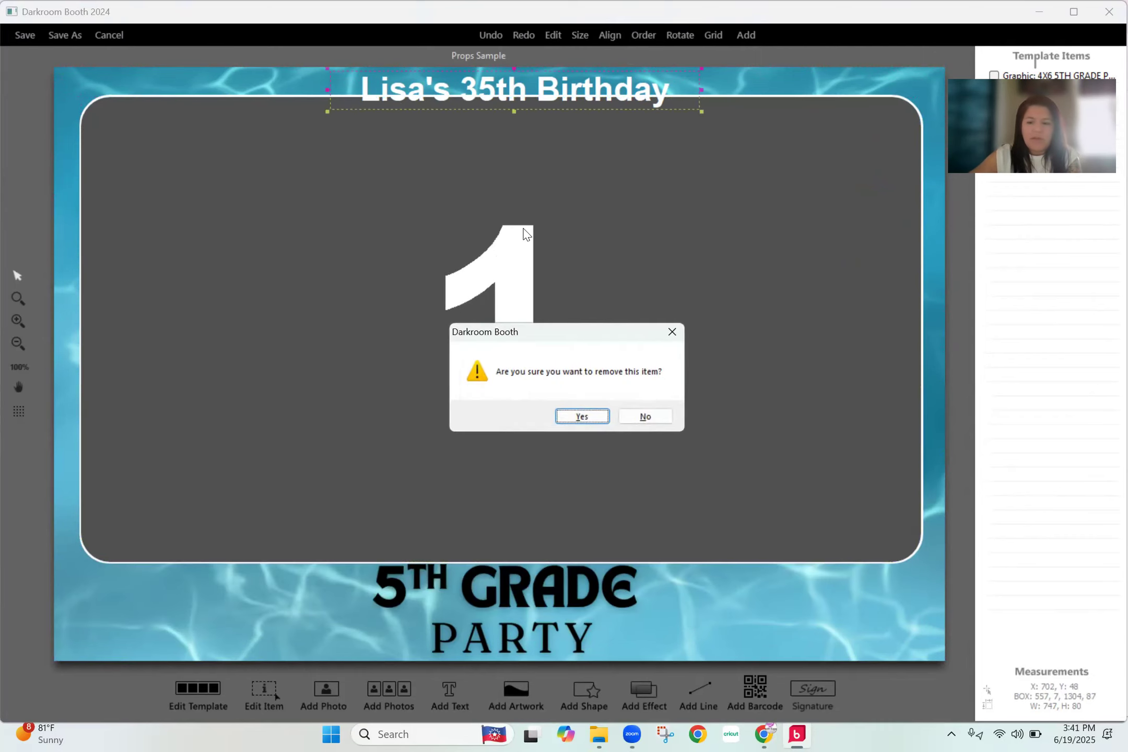
key(Return)
- Move the photo placeholder up near the template's upper edge and narrow it from both sides to about 1495 pixels wide
click(334, 298)
drag(324, 233, 331, 235)
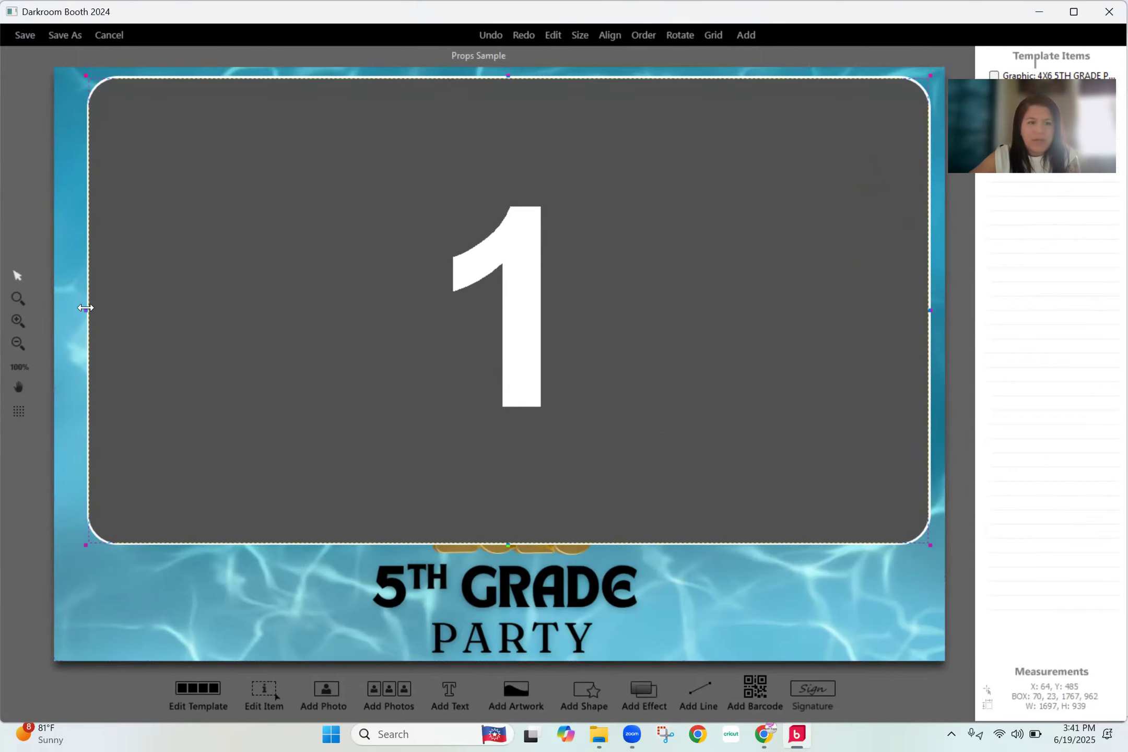
drag(129, 303, 143, 303)
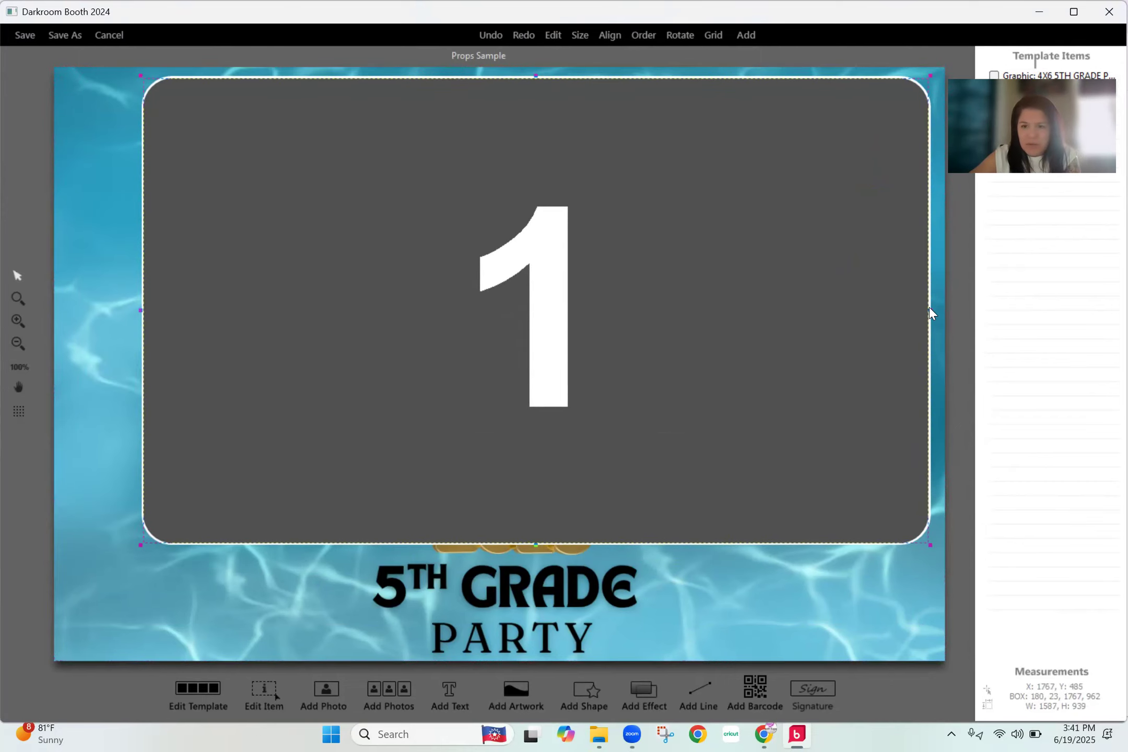
drag(906, 310, 860, 310)
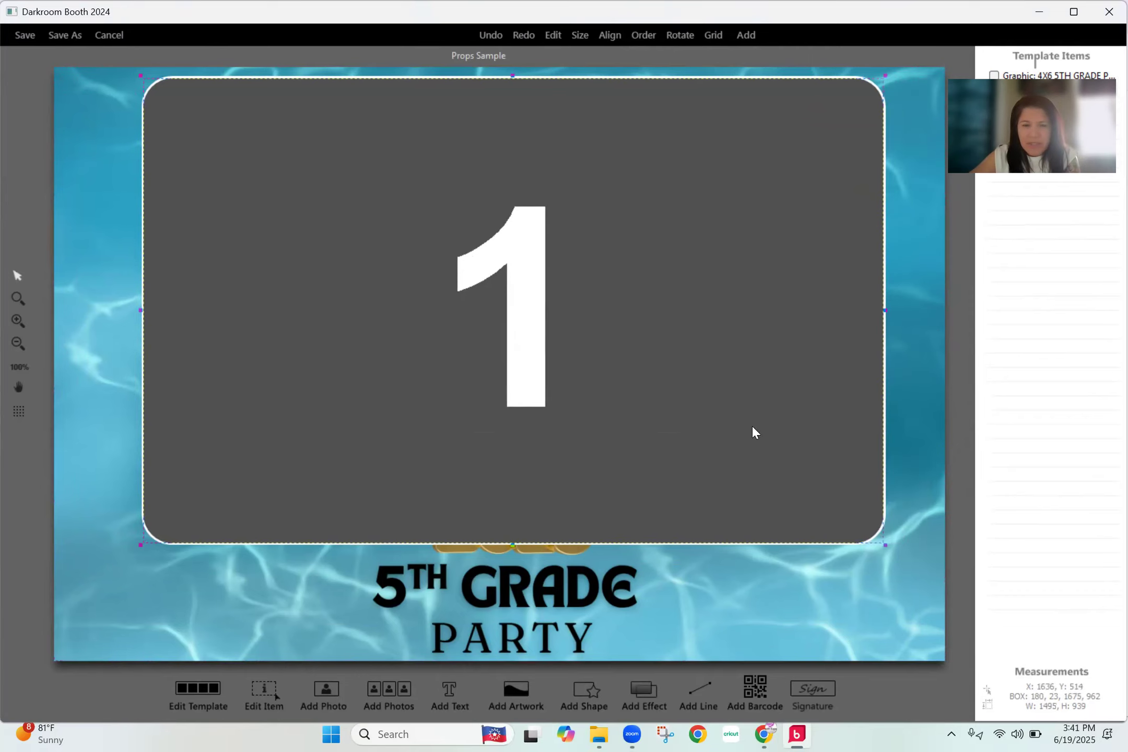
- Shrink the photo placeholder to about 1198 by 766 pixels and centre it above the gold 2025 artwork
drag(517, 546, 514, 458)
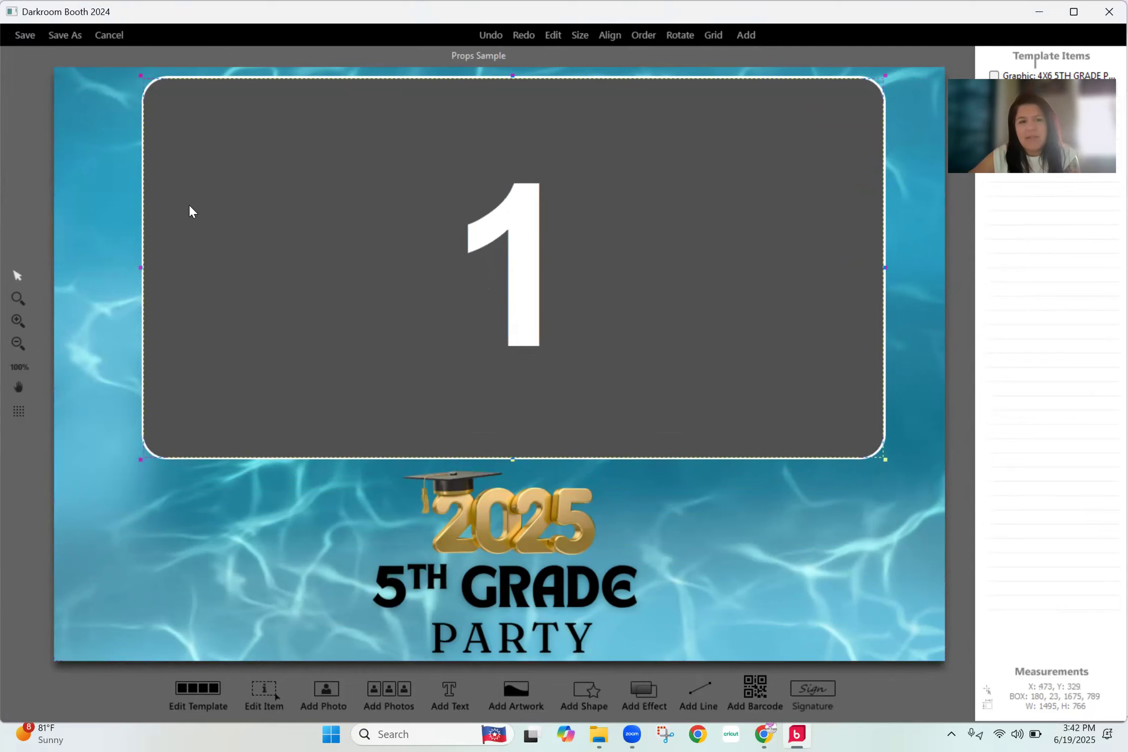
drag(220, 262, 288, 263)
drag(550, 276, 469, 275)
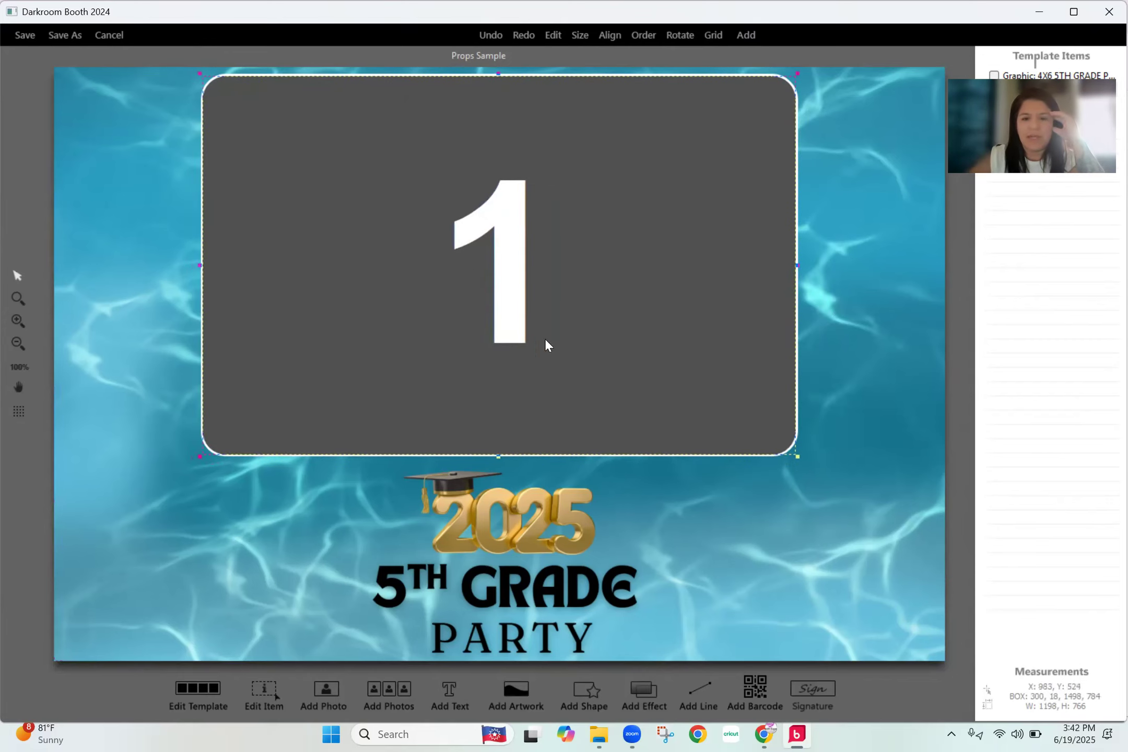
drag(519, 326, 519, 328)
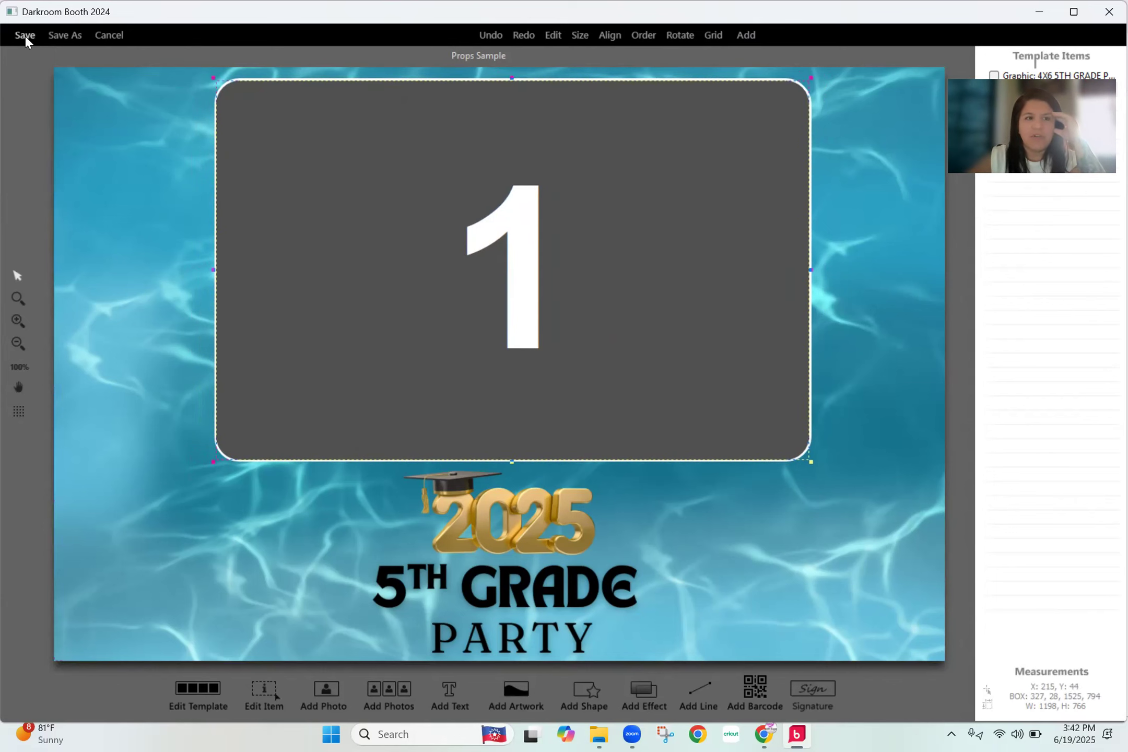
- Save the customized template as a new file named summer_gif and leave the template browser without choosing one
click(60, 36)
text(summer_gif)
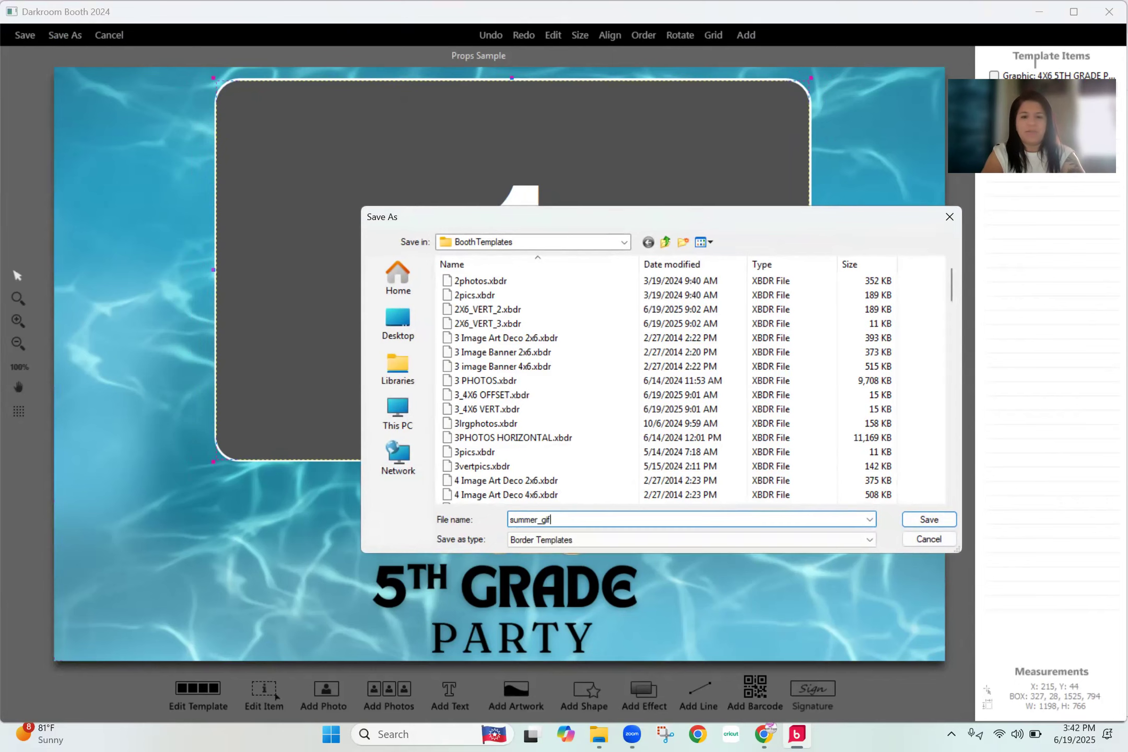
key(Return)
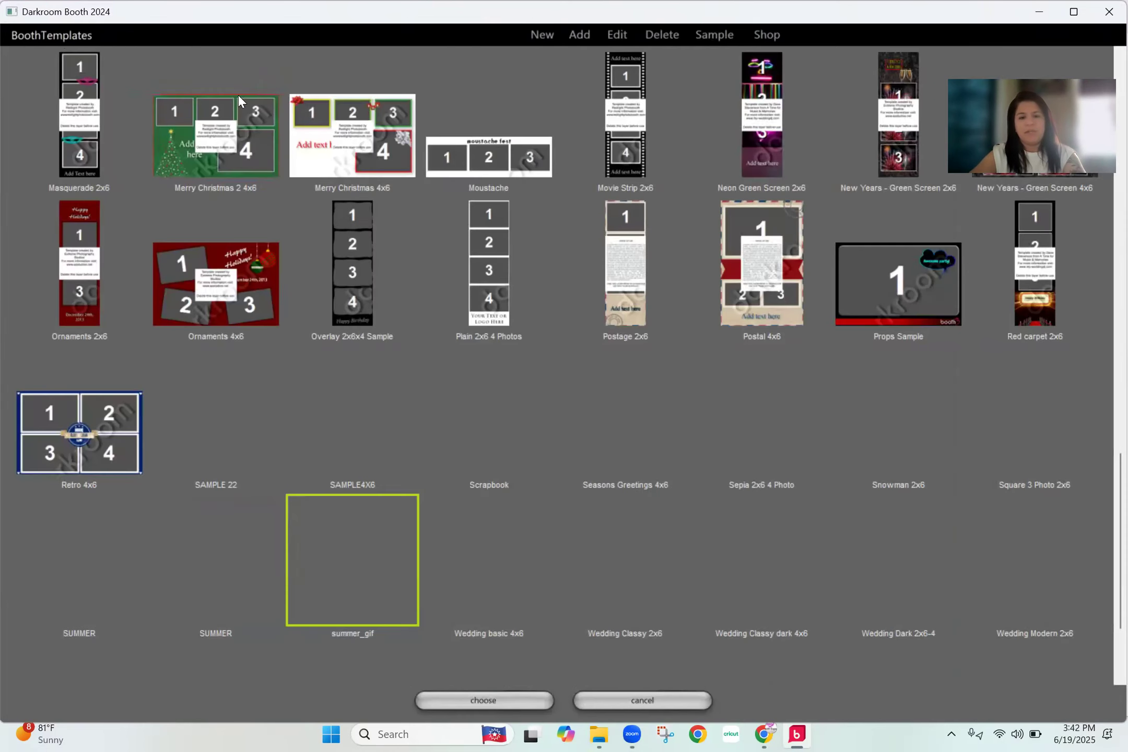
click(602, 694)
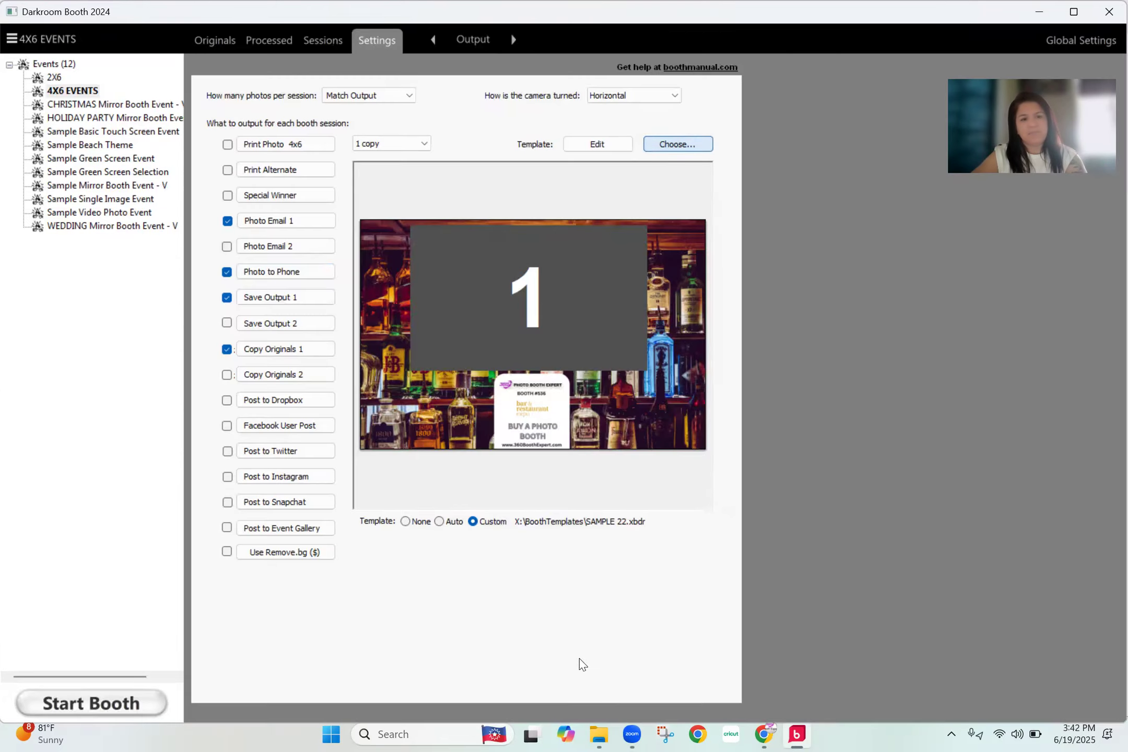
- Set summer_gif as the border template in the 4X6 EVENTS event's Photo to Phone settings
click(307, 273)
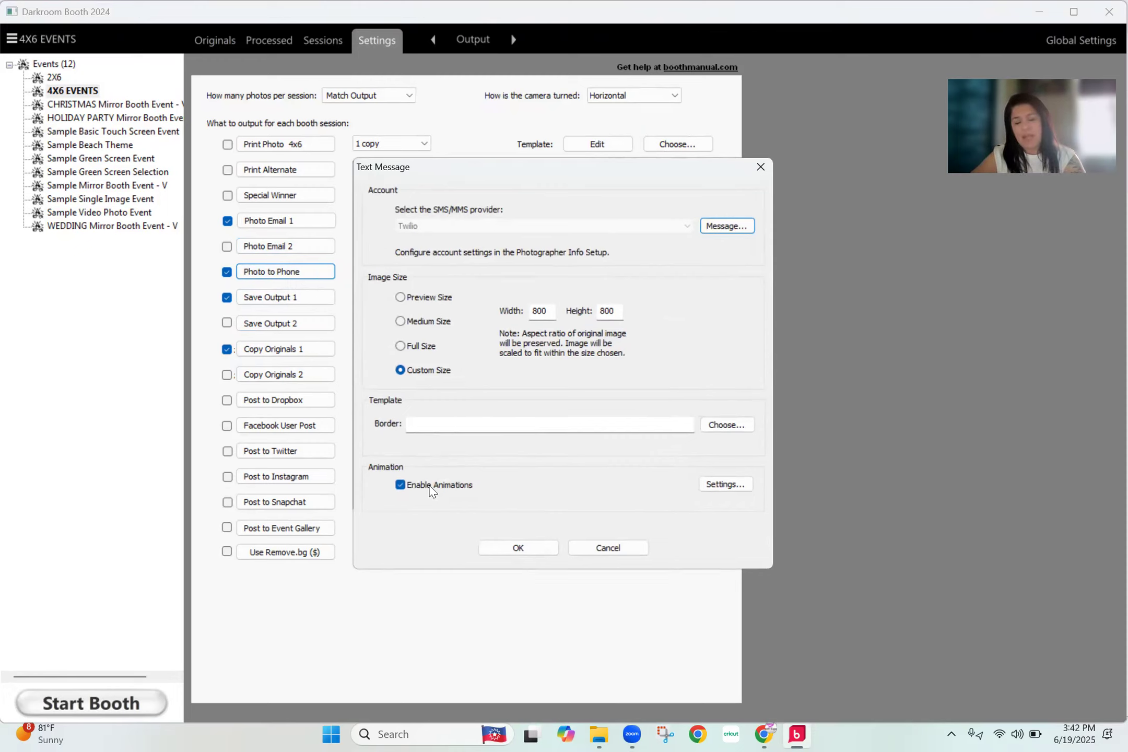
click(729, 427)
scroll(679, 436, down, 5)
scroll(666, 449, down, 10)
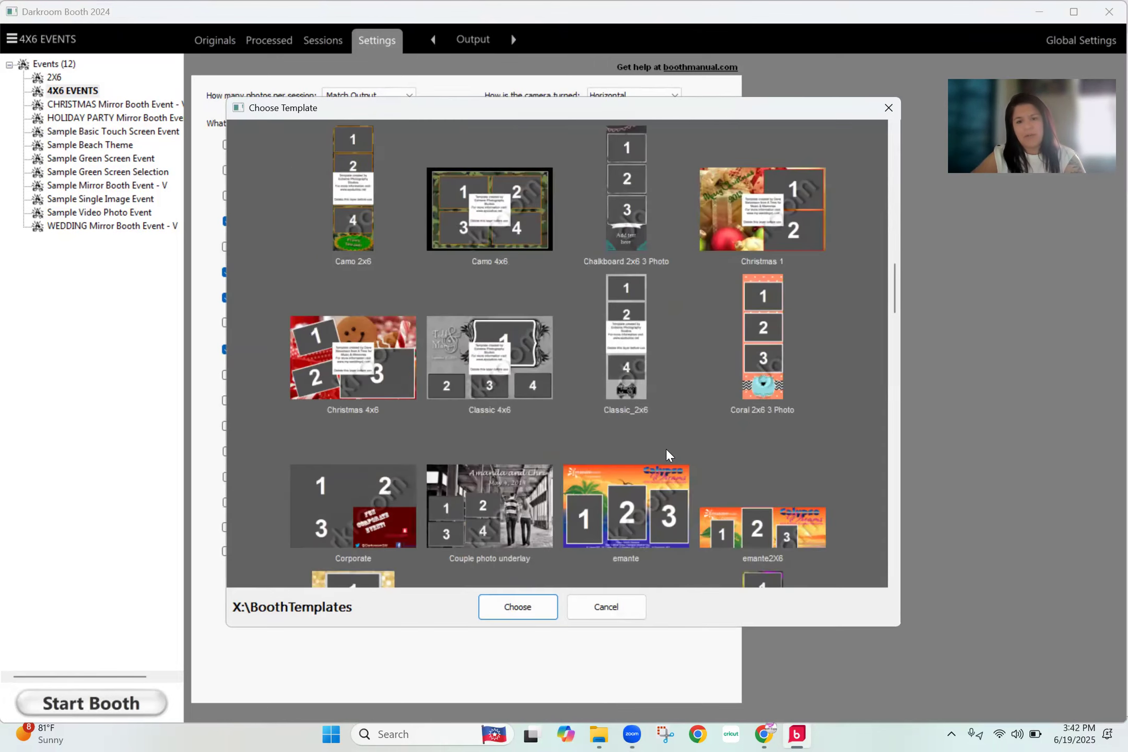
scroll(667, 452, down, 10)
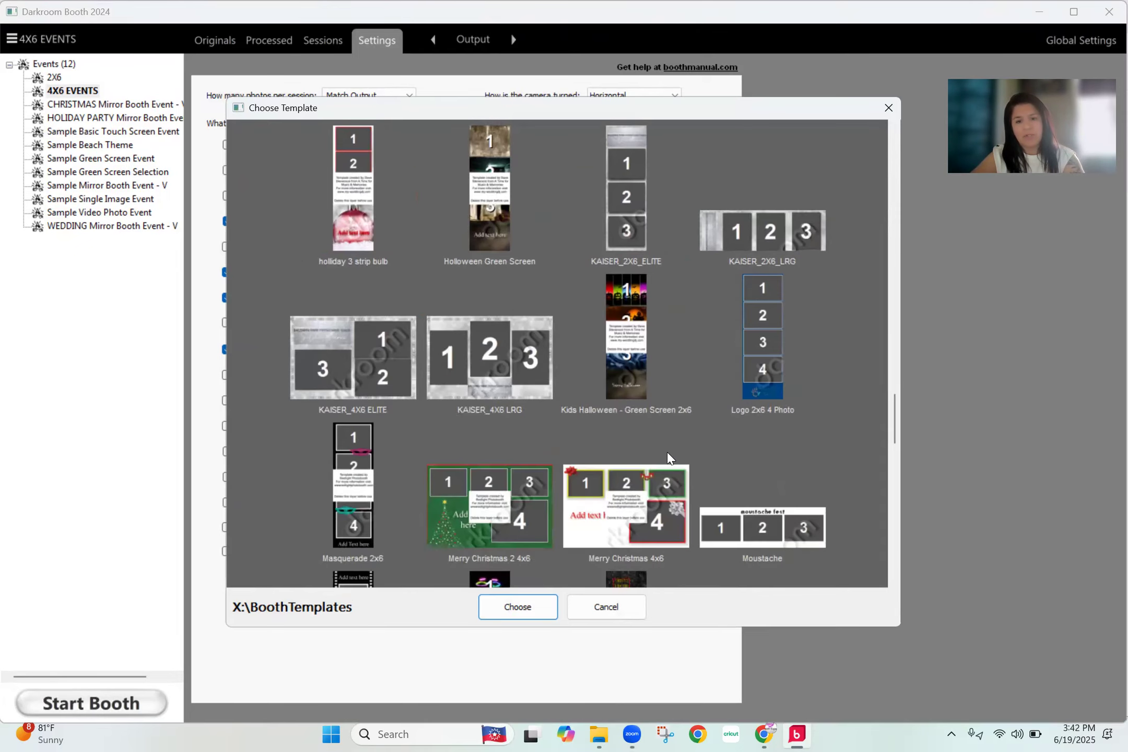
click(624, 238)
click(522, 607)
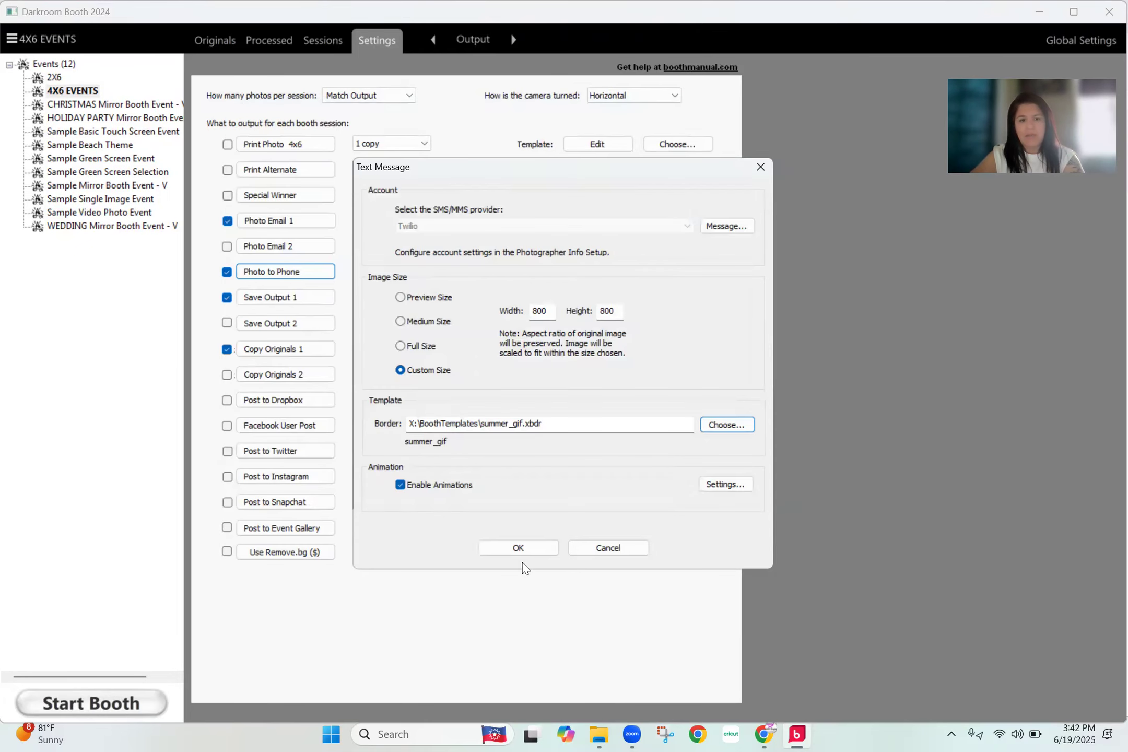
- Set the text message animation's template option to Distribute: divide templates evenly among photos
click(726, 488)
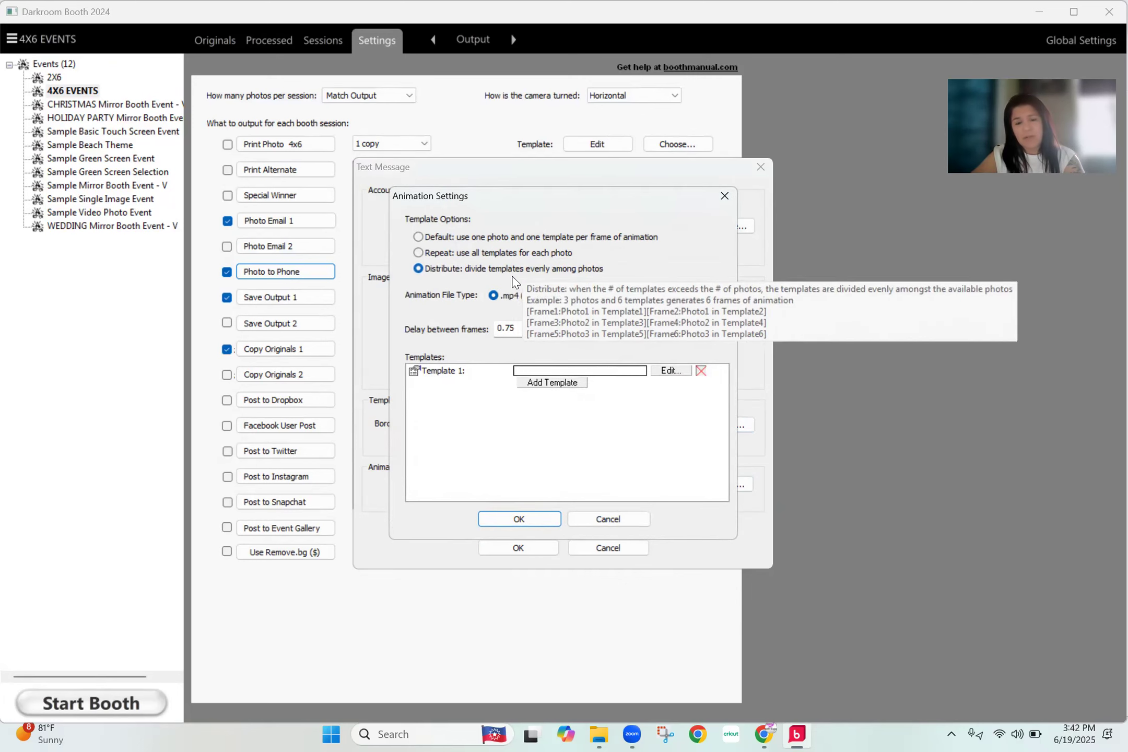
click(490, 238)
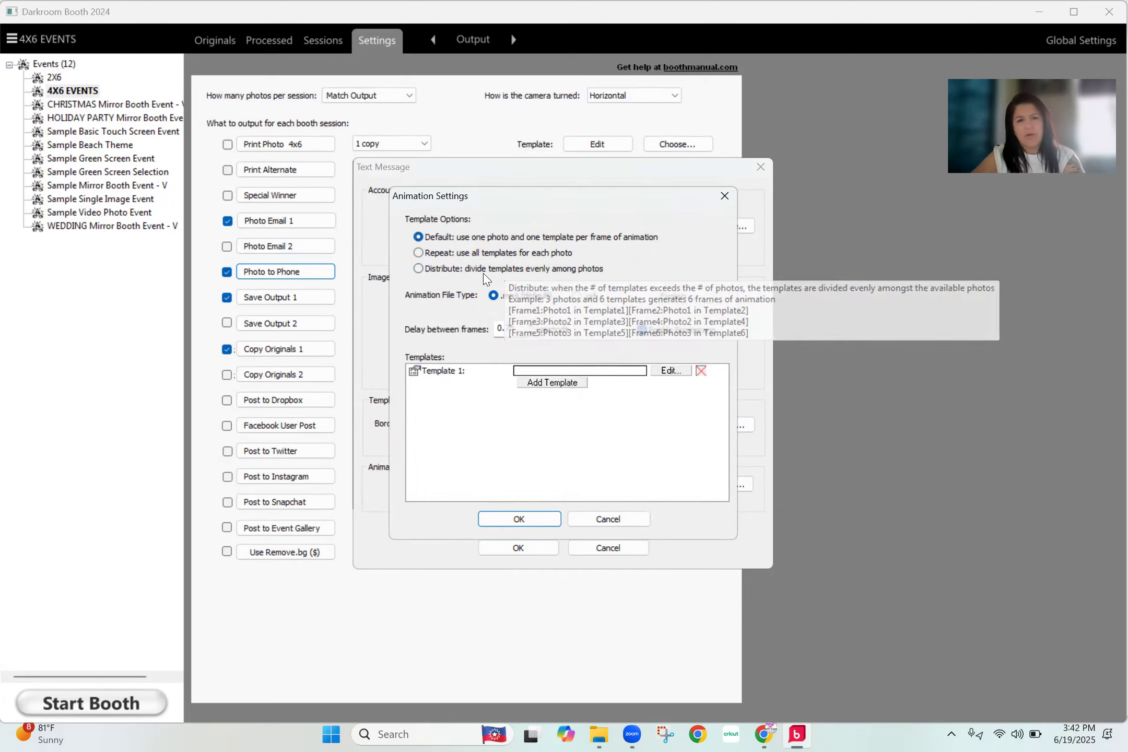
click(506, 269)
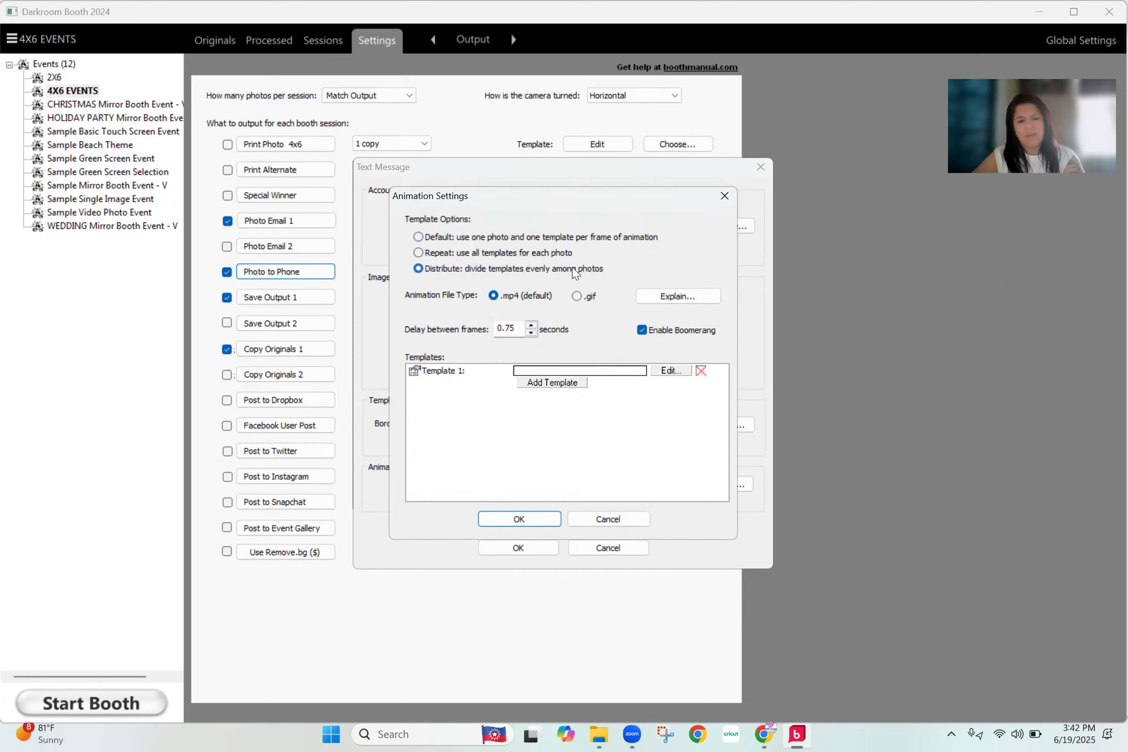
click(540, 240)
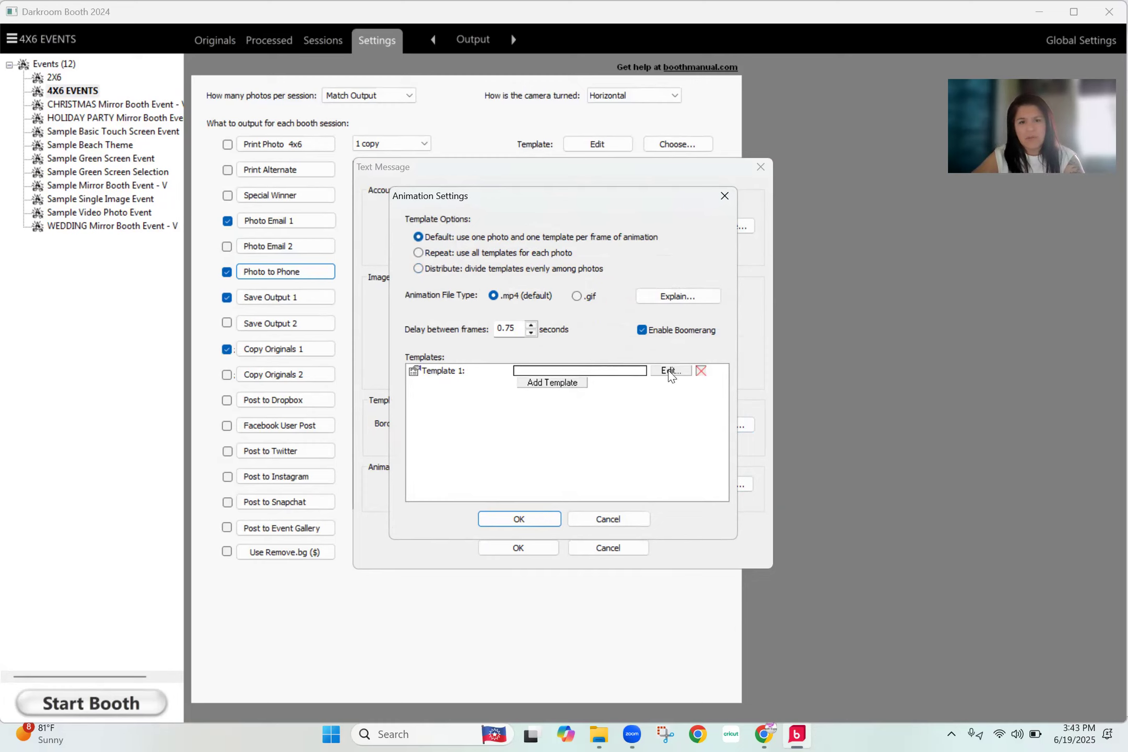
click(523, 271)
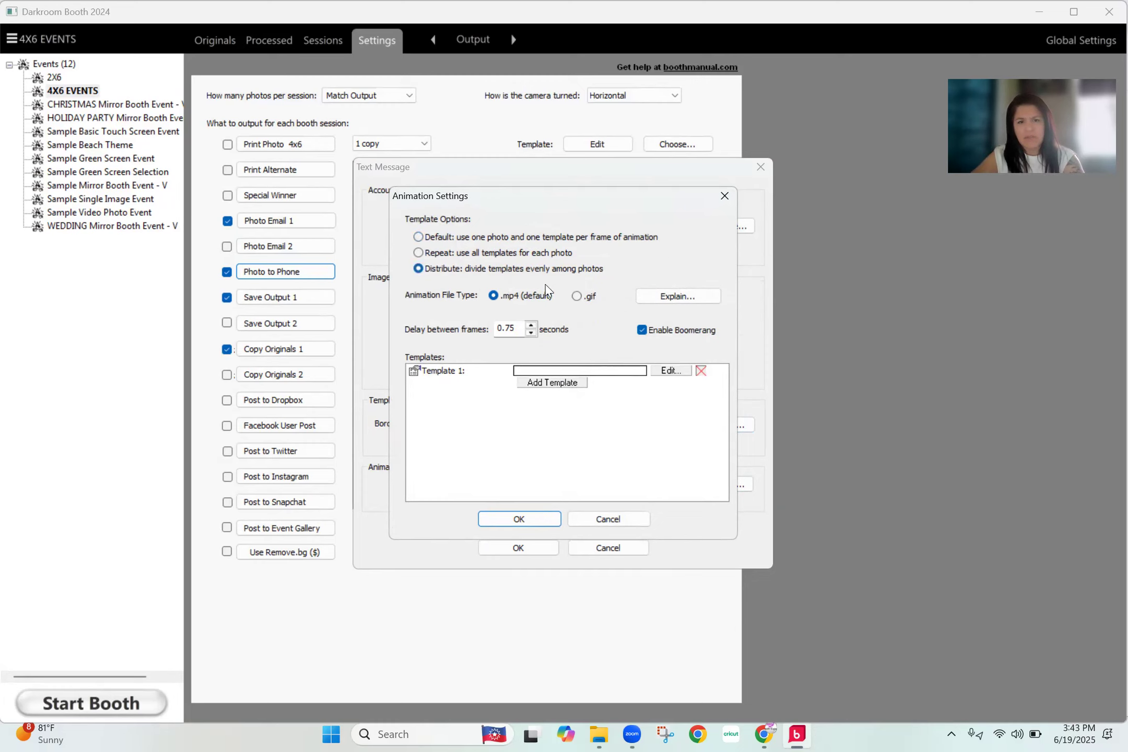
- Assign summer_gif as Template 1 of the text message animation
click(673, 371)
scroll(607, 445, down, 3)
scroll(607, 447, down, 15)
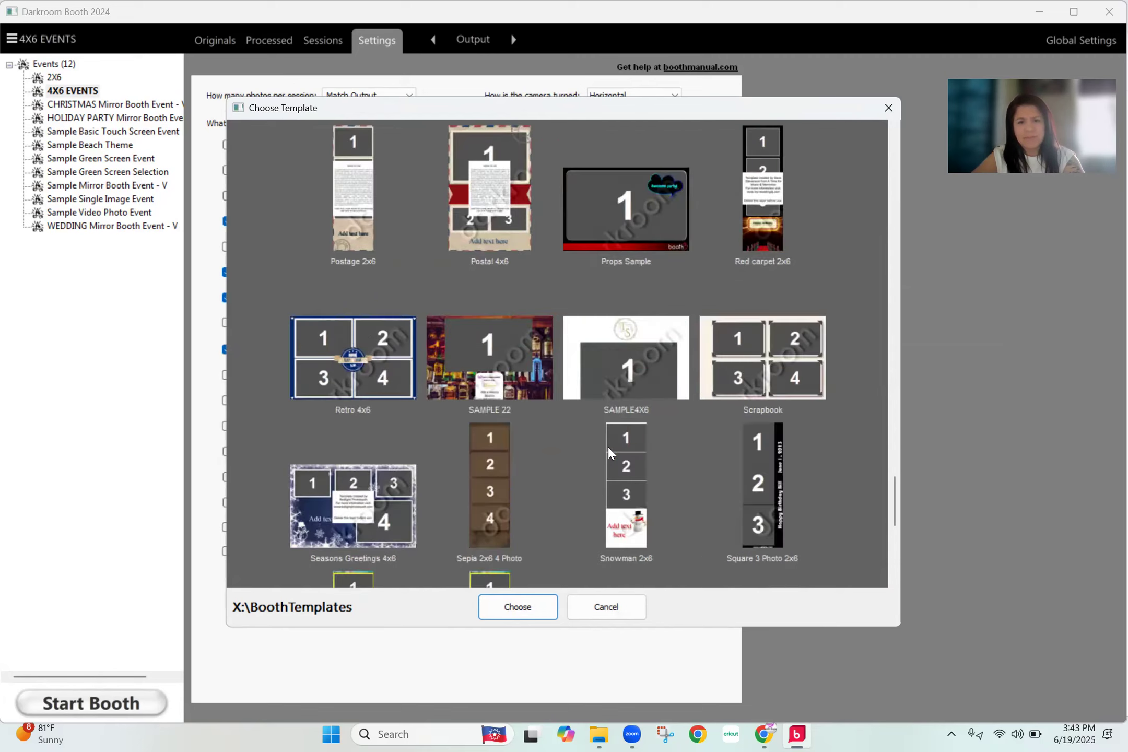
scroll(623, 477, down, 3)
click(623, 486)
click(528, 610)
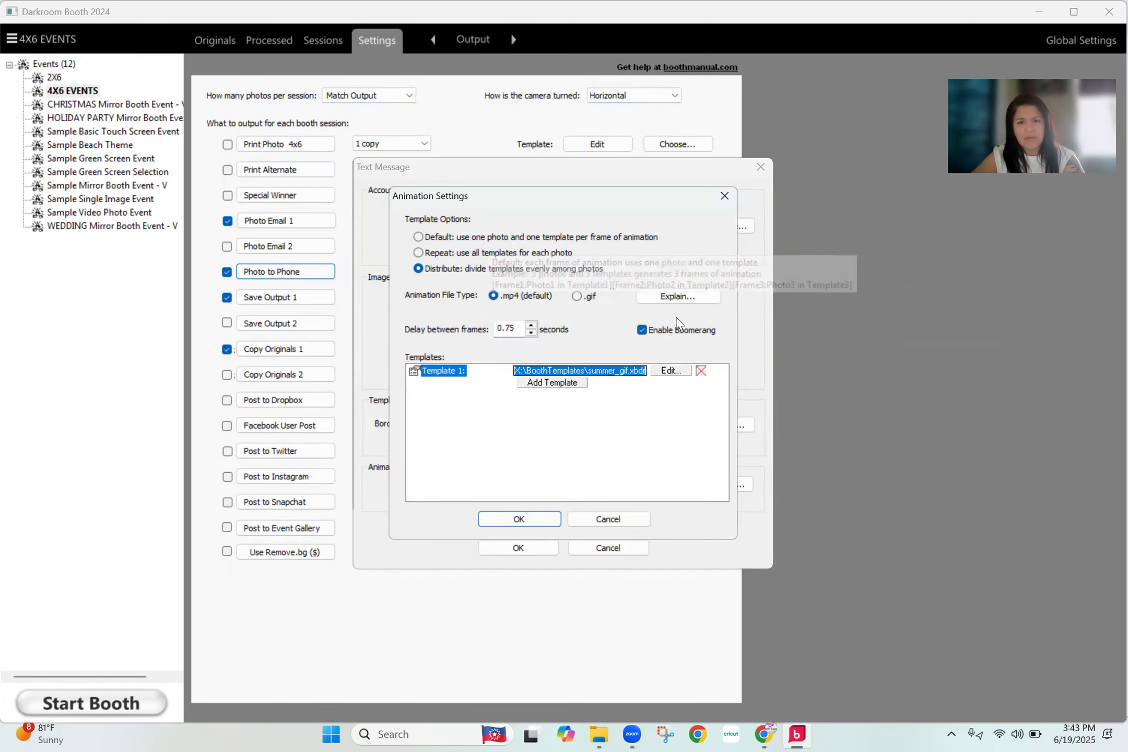
- Set the animation's delay between frames to 0.50 seconds and accept the animation settings
click(520, 329)
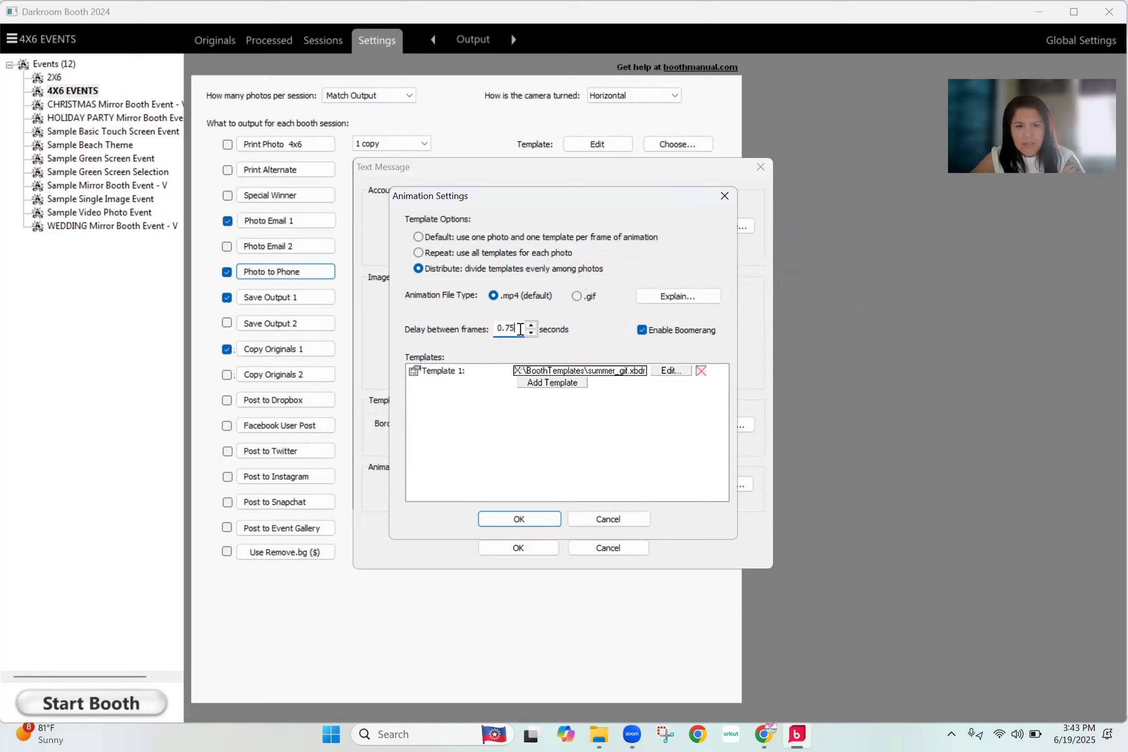
drag(508, 330, 517, 328)
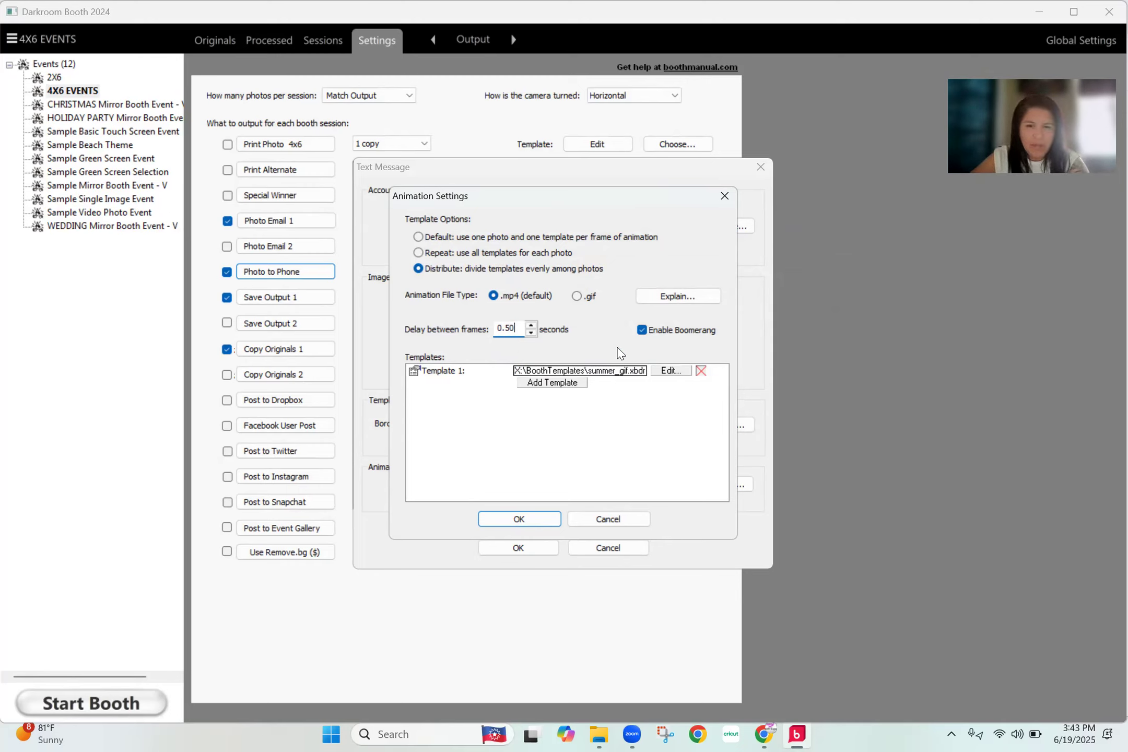
click(527, 516)
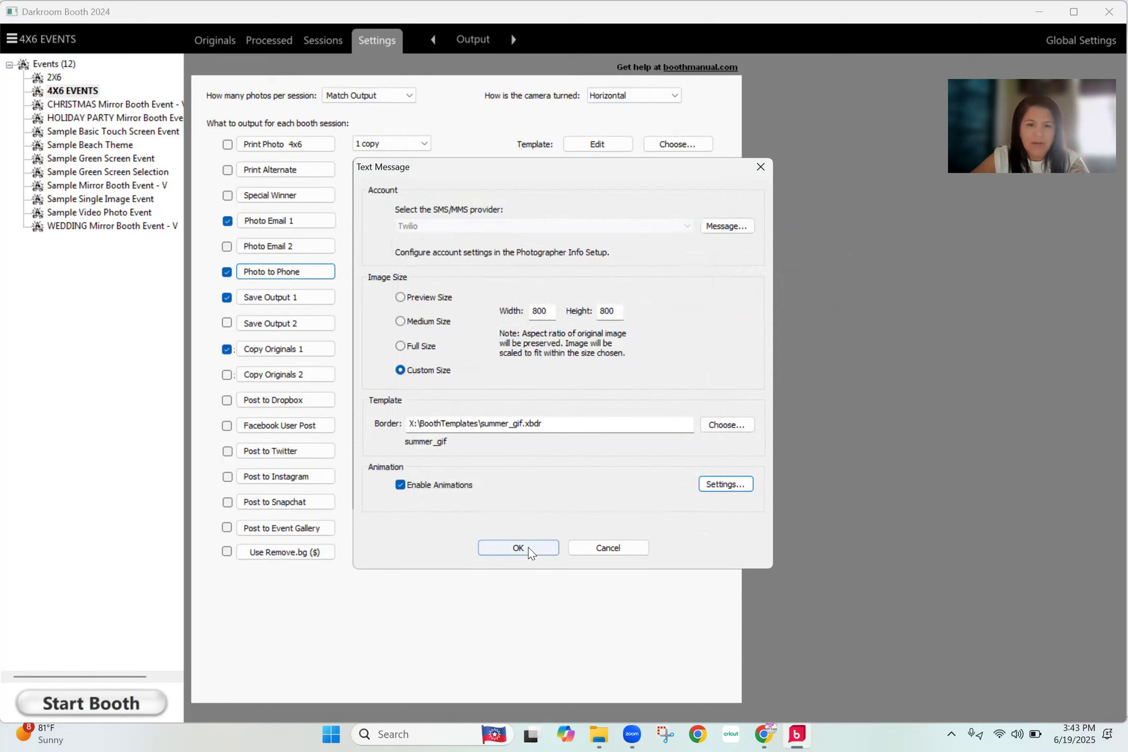
- Reselect summer_gif as the text message border template and recheck the animation settings
click(725, 425)
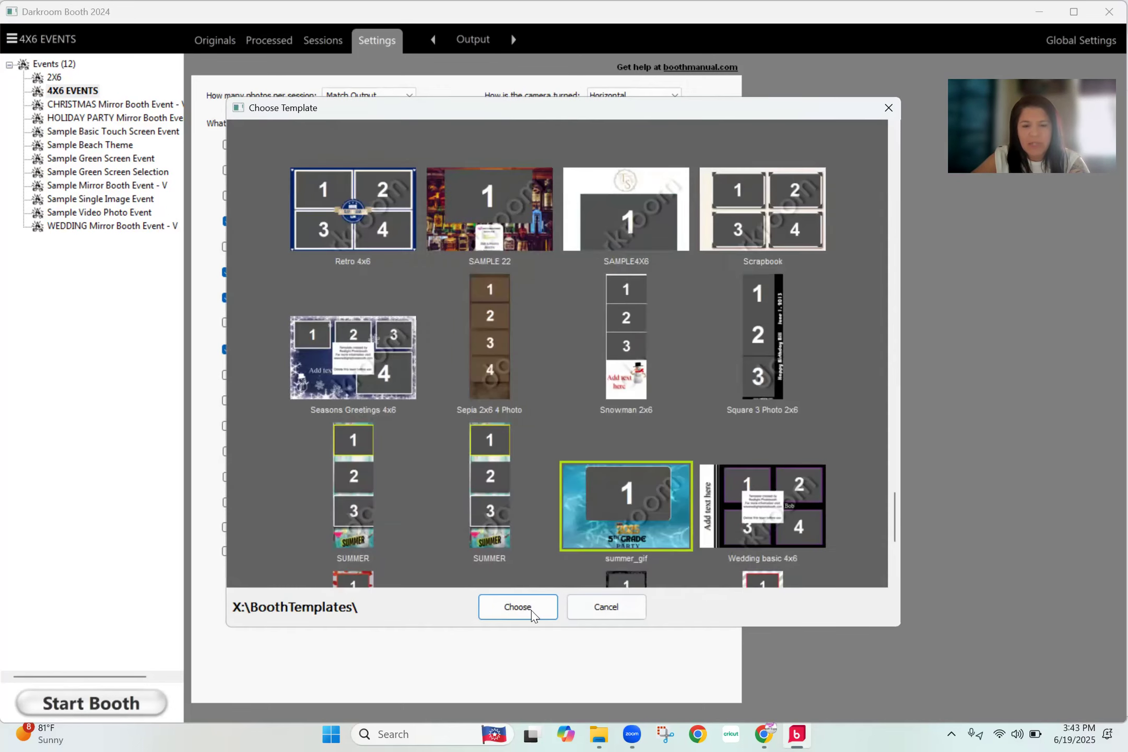
click(532, 609)
click(710, 487)
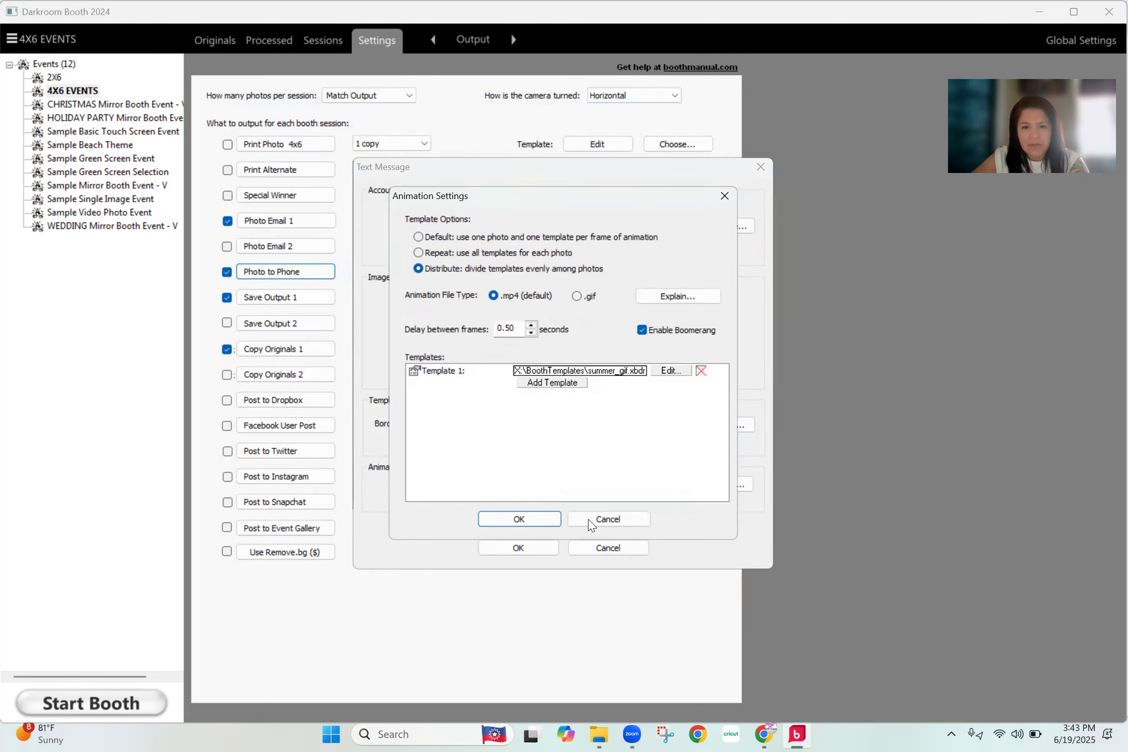
click(548, 522)
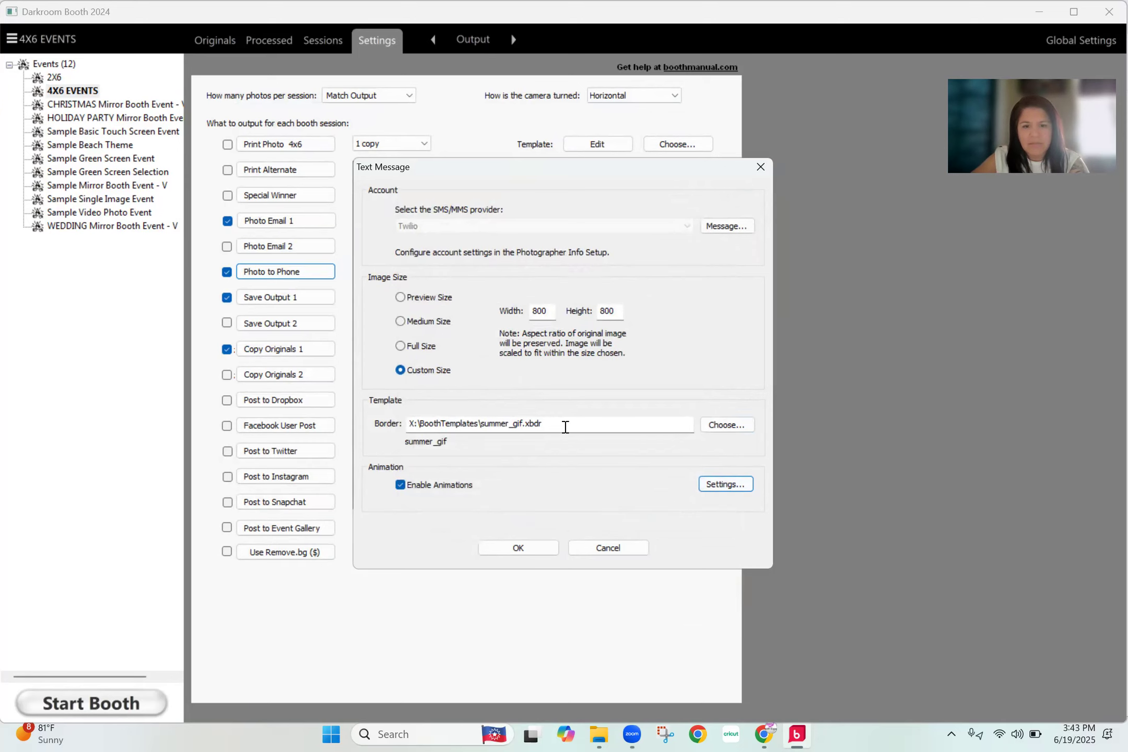
- Clear the text message's border template, review the animation settings and save the text message settings
drag(564, 425, 410, 424)
key(BackSpace)
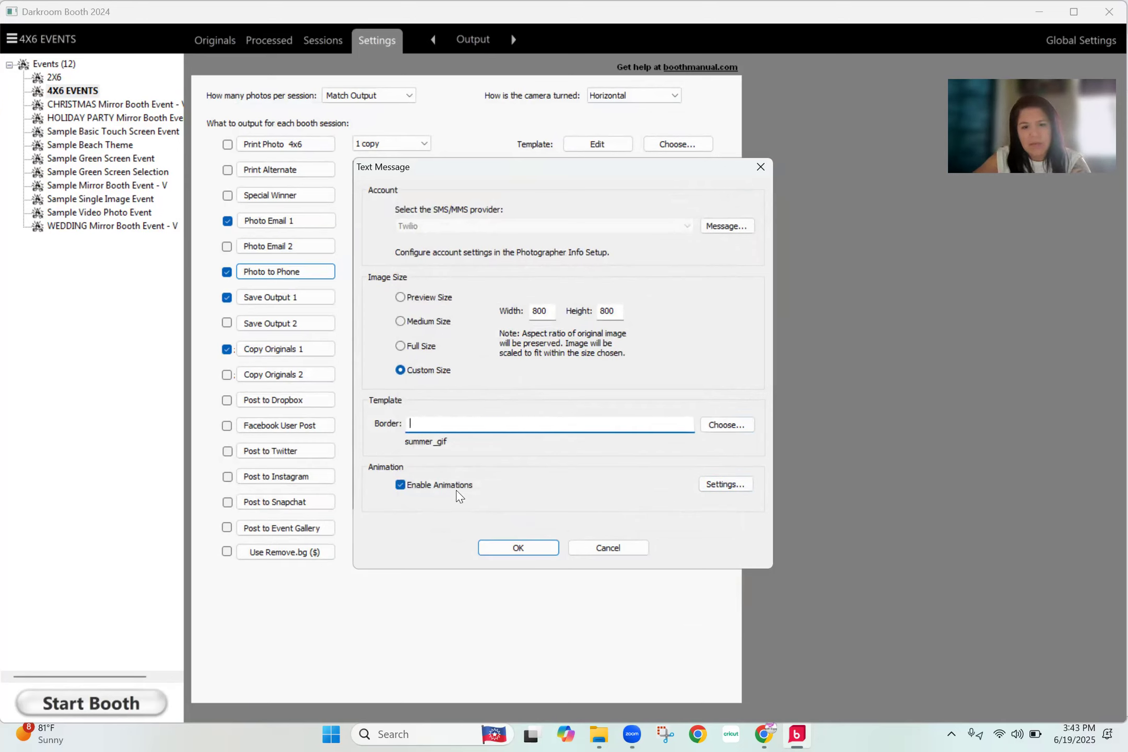
click(731, 484)
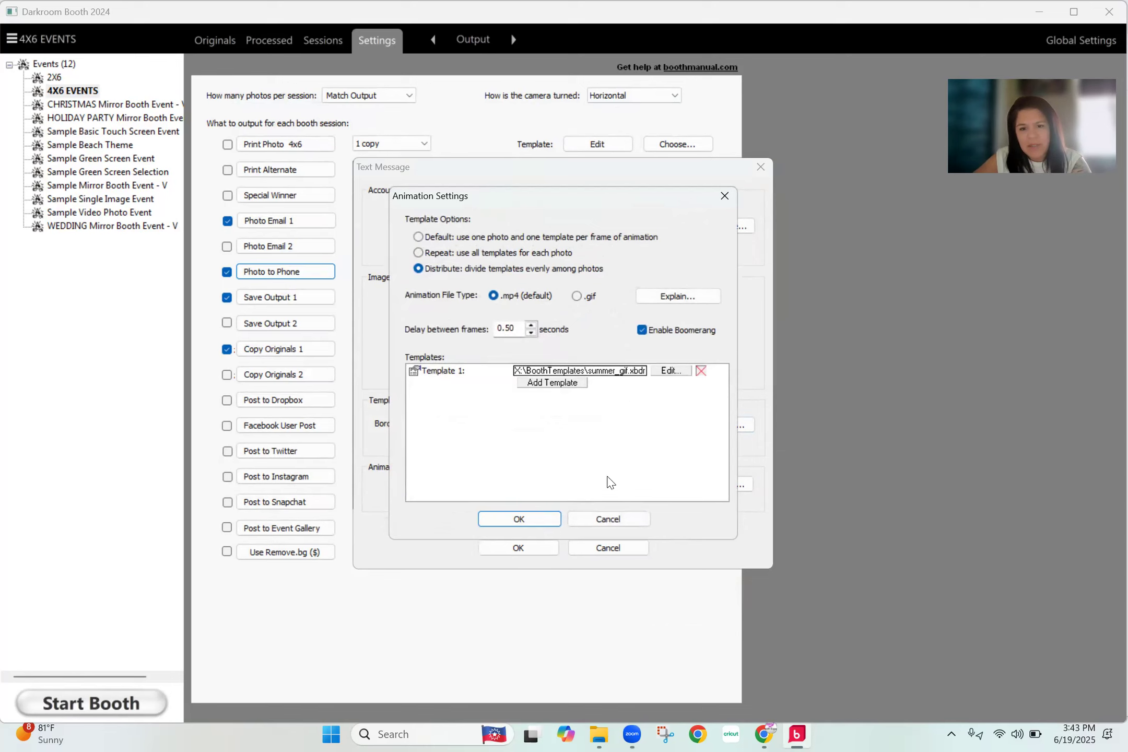
click(541, 521)
click(474, 424)
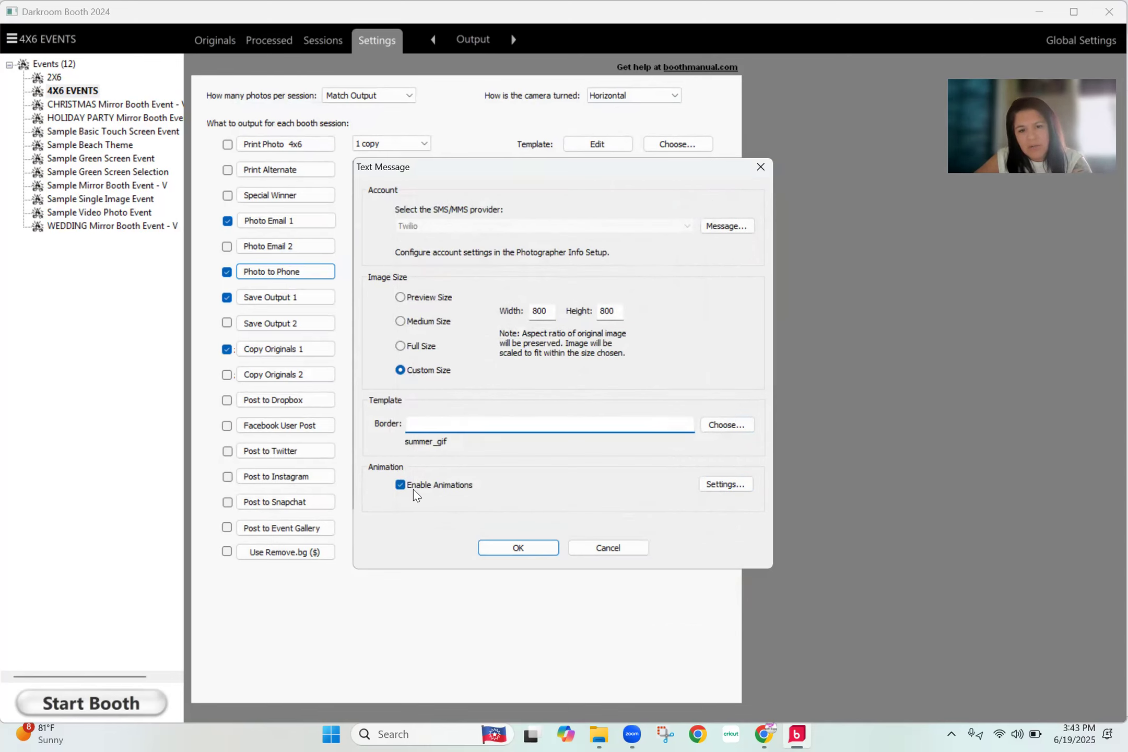
click(718, 484)
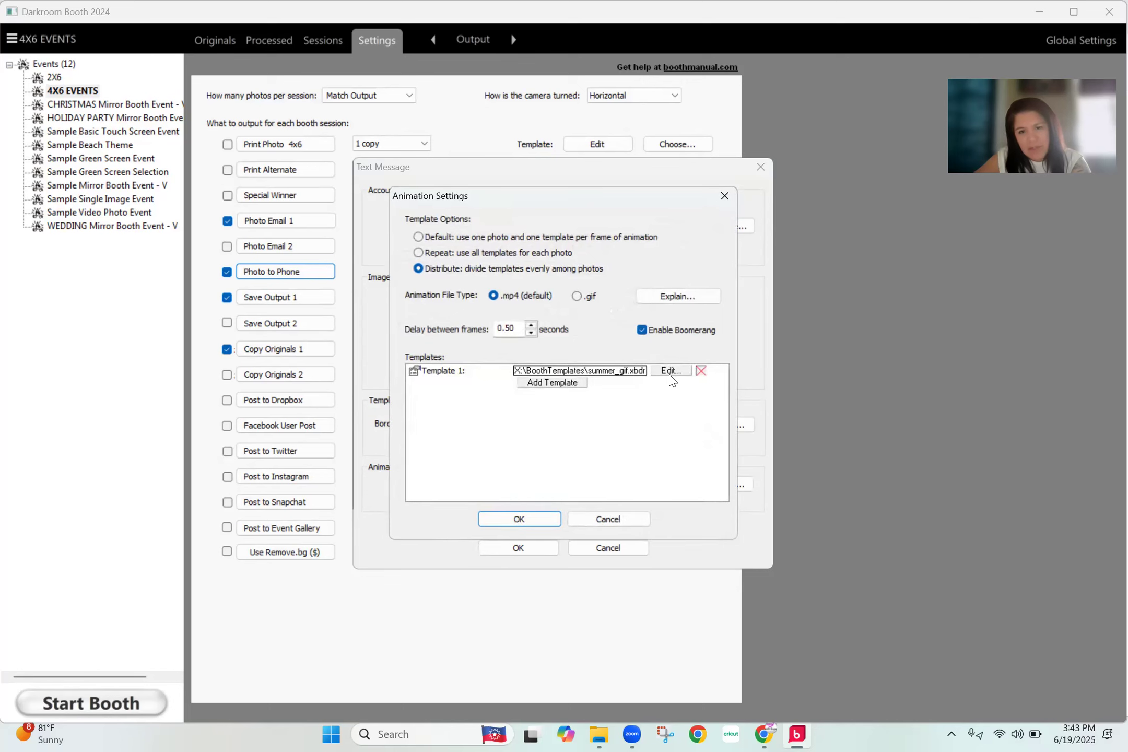
click(530, 523)
click(527, 548)
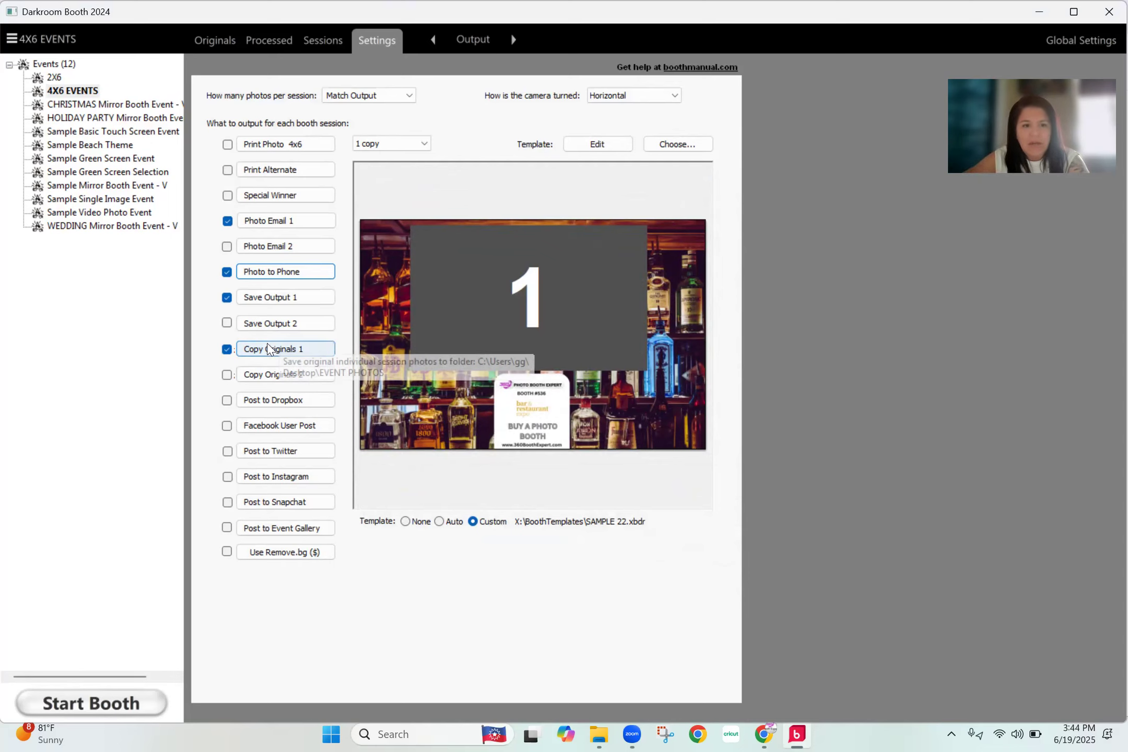
- Examine the output options of Save Output 1 and Copy Originals 1, including folder, file type and image size
click(283, 297)
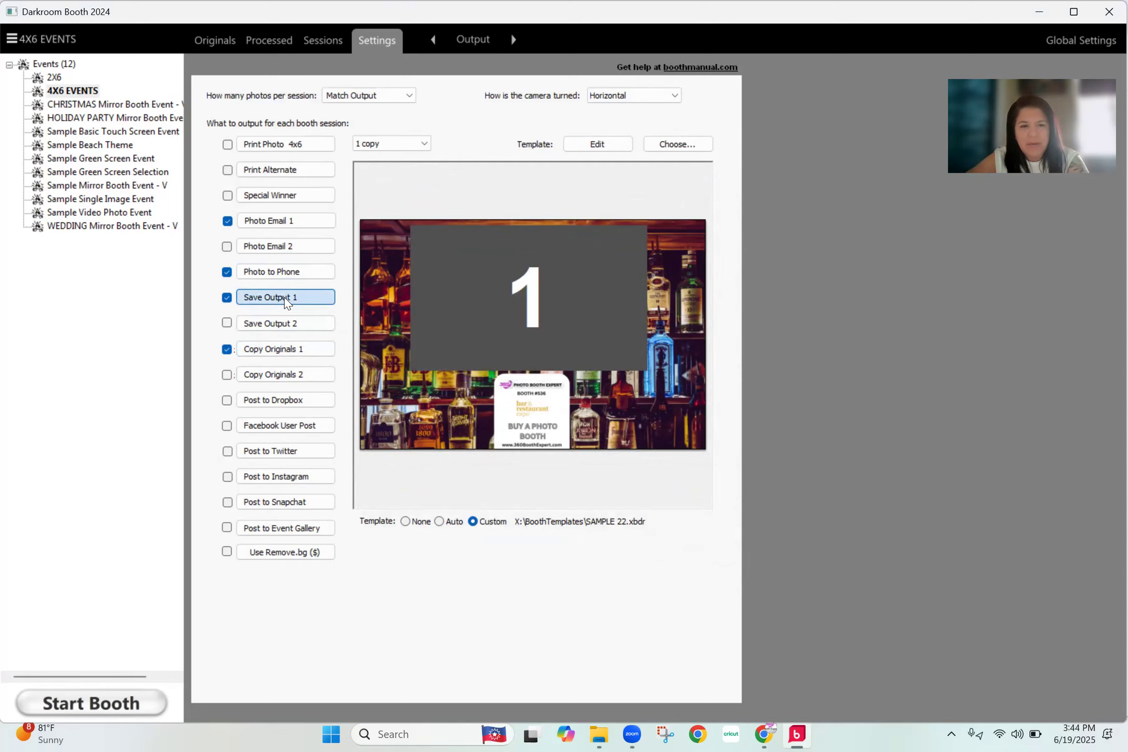
click(604, 506)
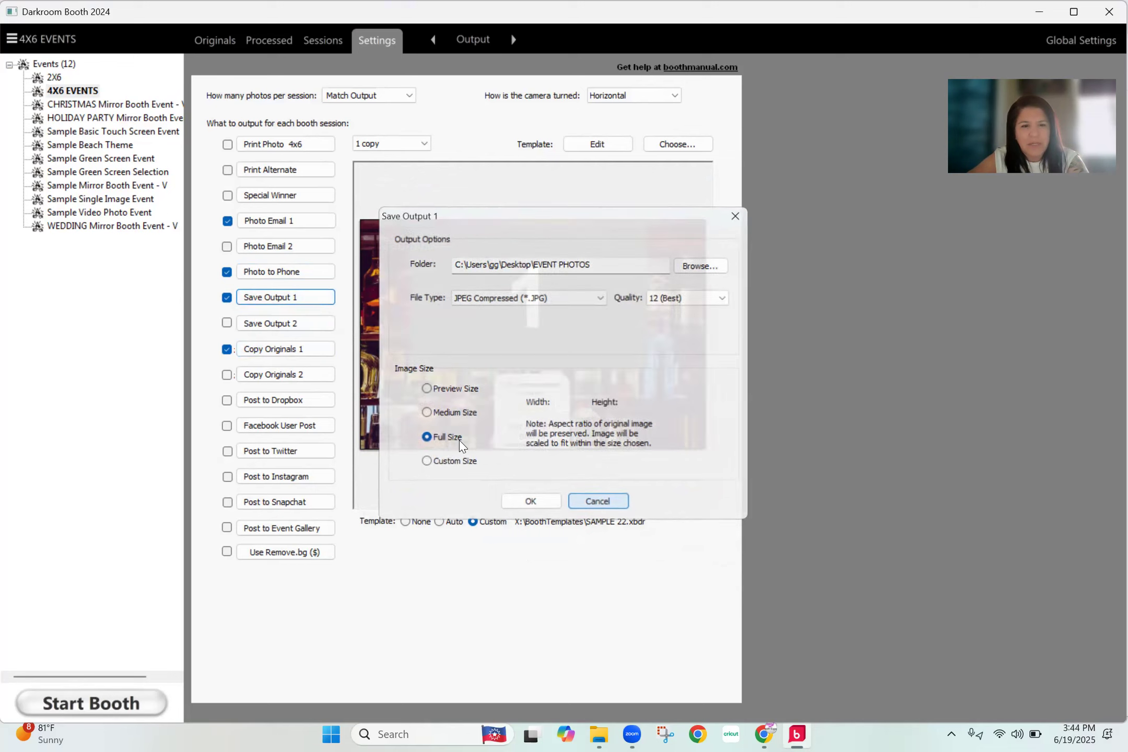
click(302, 354)
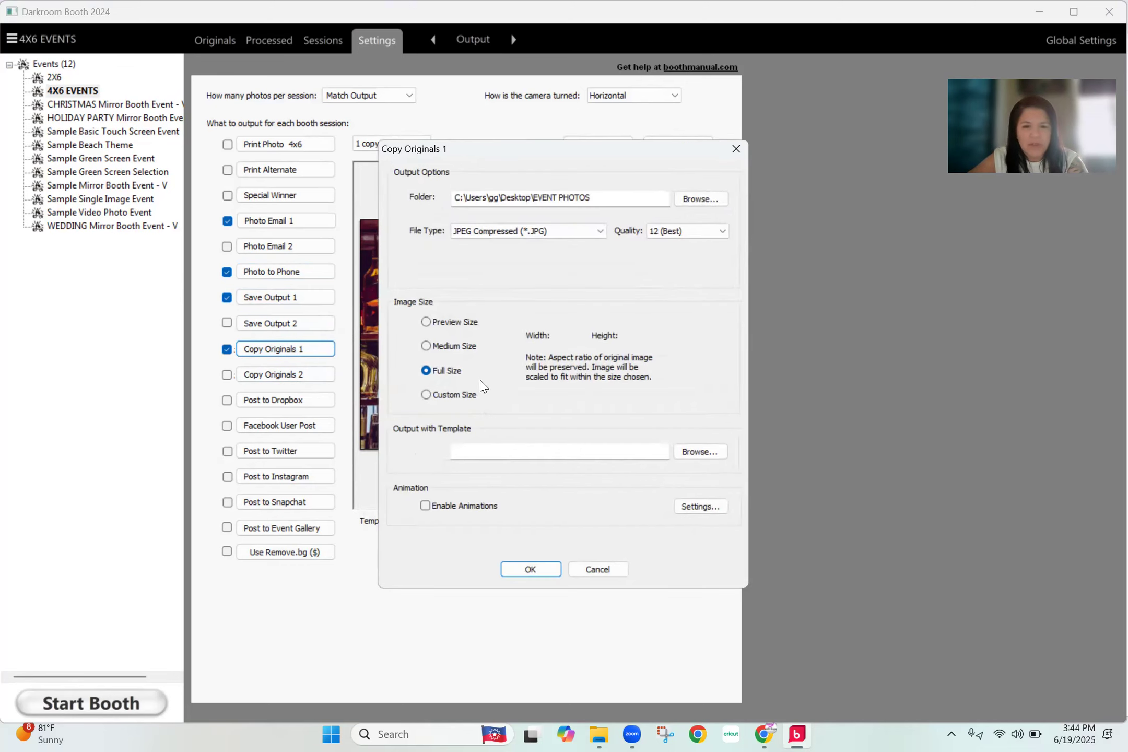
click(598, 569)
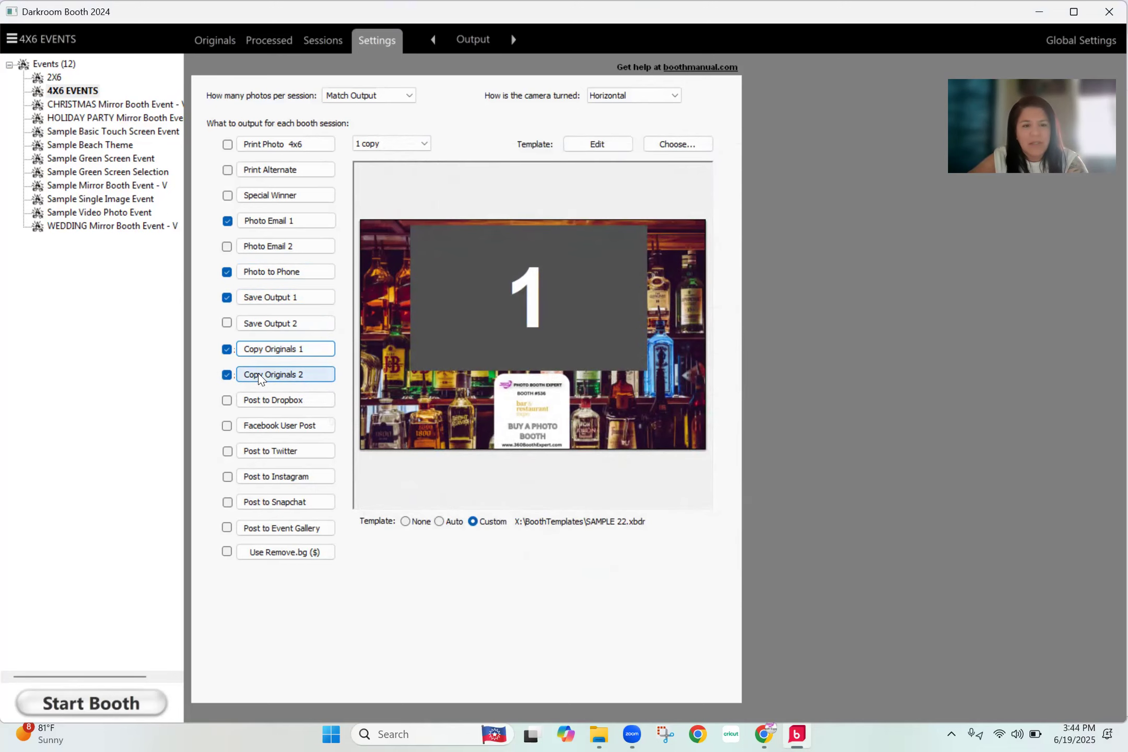
- Enable animations for Copy Originals 2 and set the delay between frames to 0.50 seconds
click(316, 376)
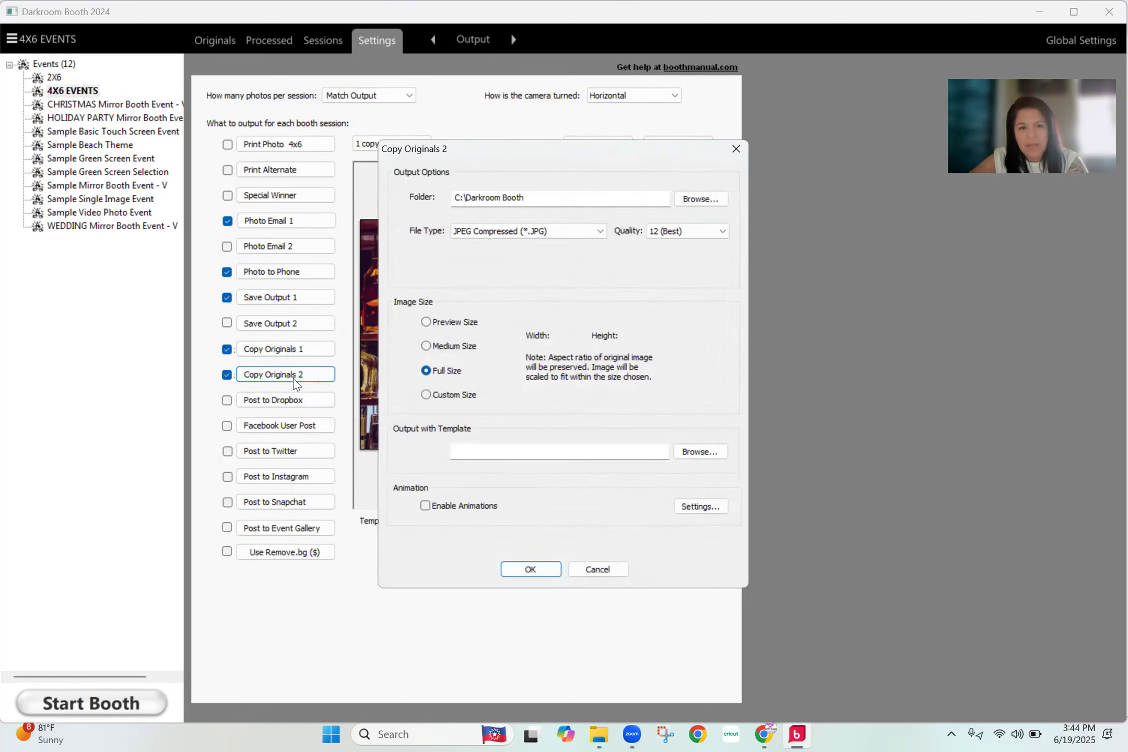
click(424, 505)
click(697, 506)
click(514, 328)
key(BackSpace)
key(BackSpace)
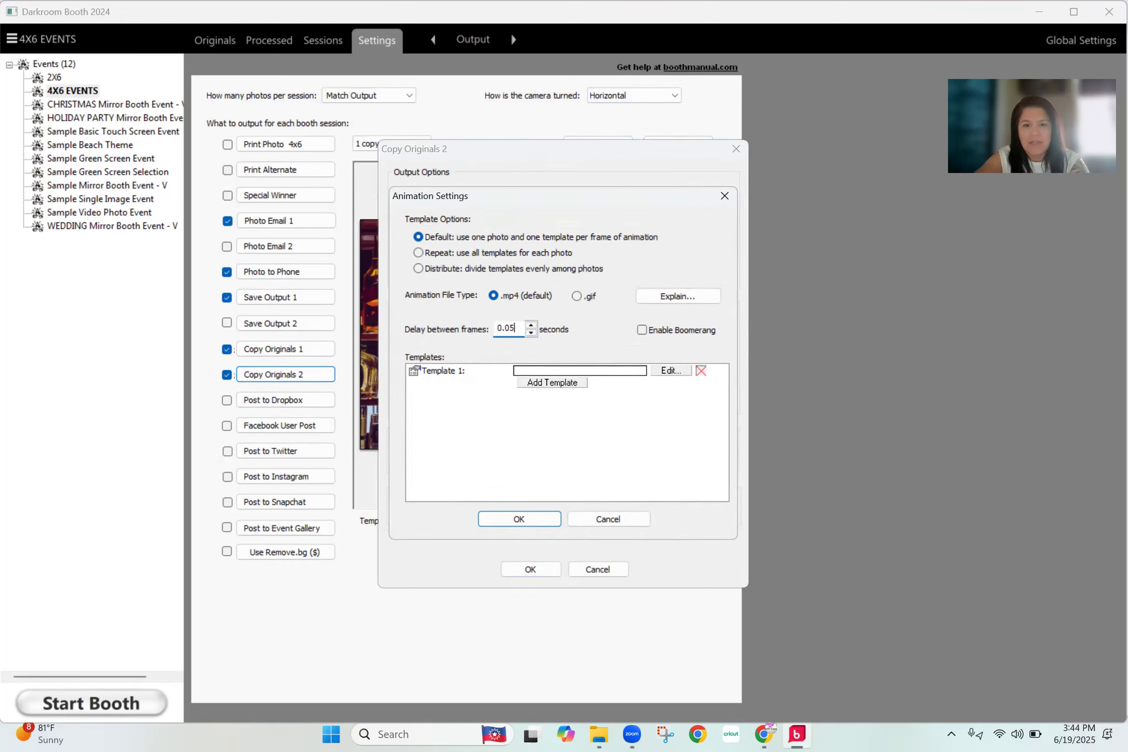
text(0)
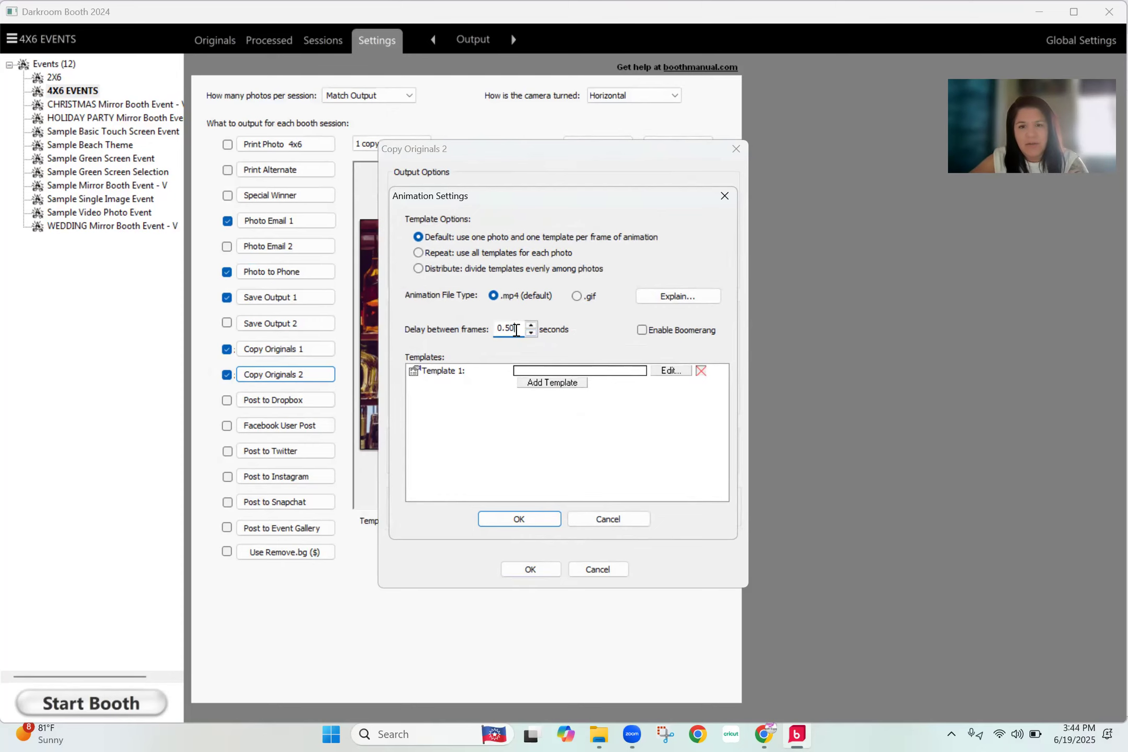
- Assign summer_gif as Template 1 of the Copy Originals 2 animation and save the output settings
click(664, 372)
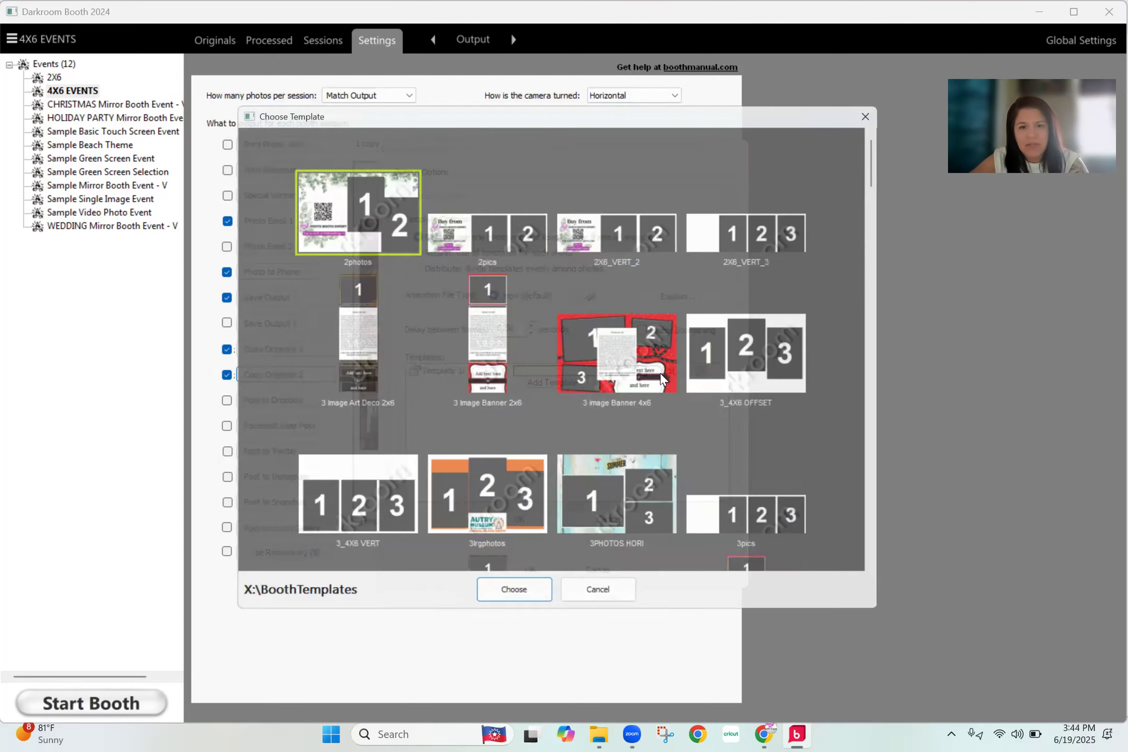
scroll(568, 444, down, 15)
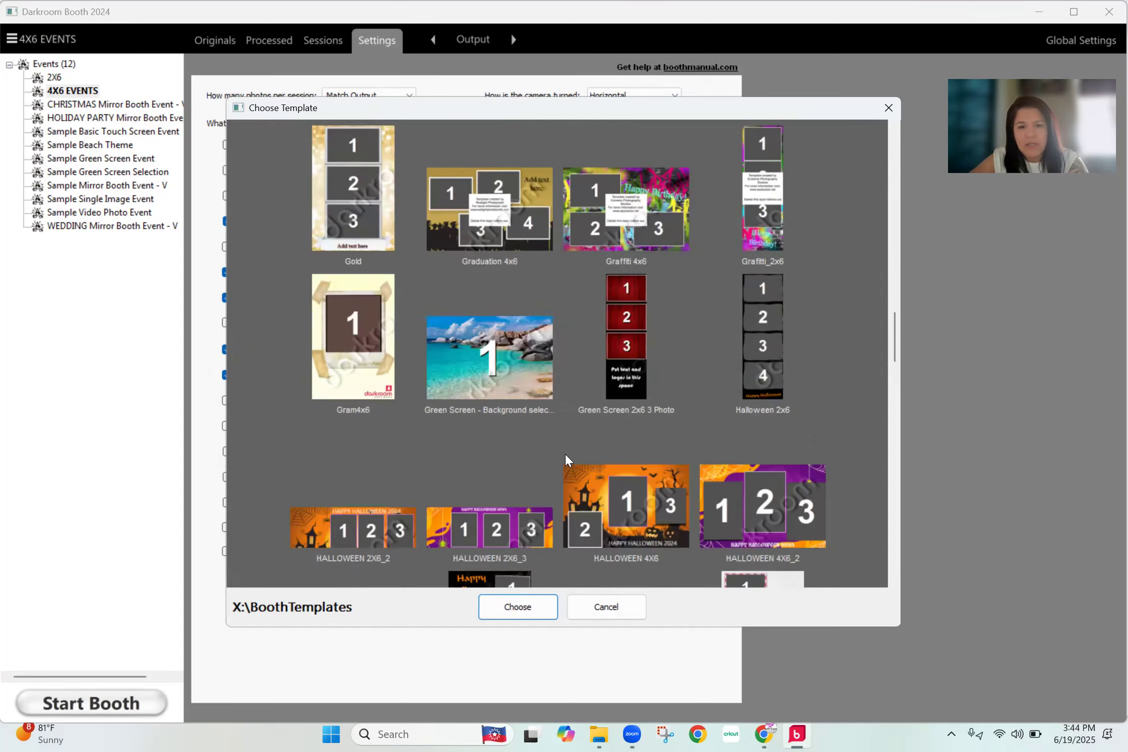
scroll(565, 453, down, 15)
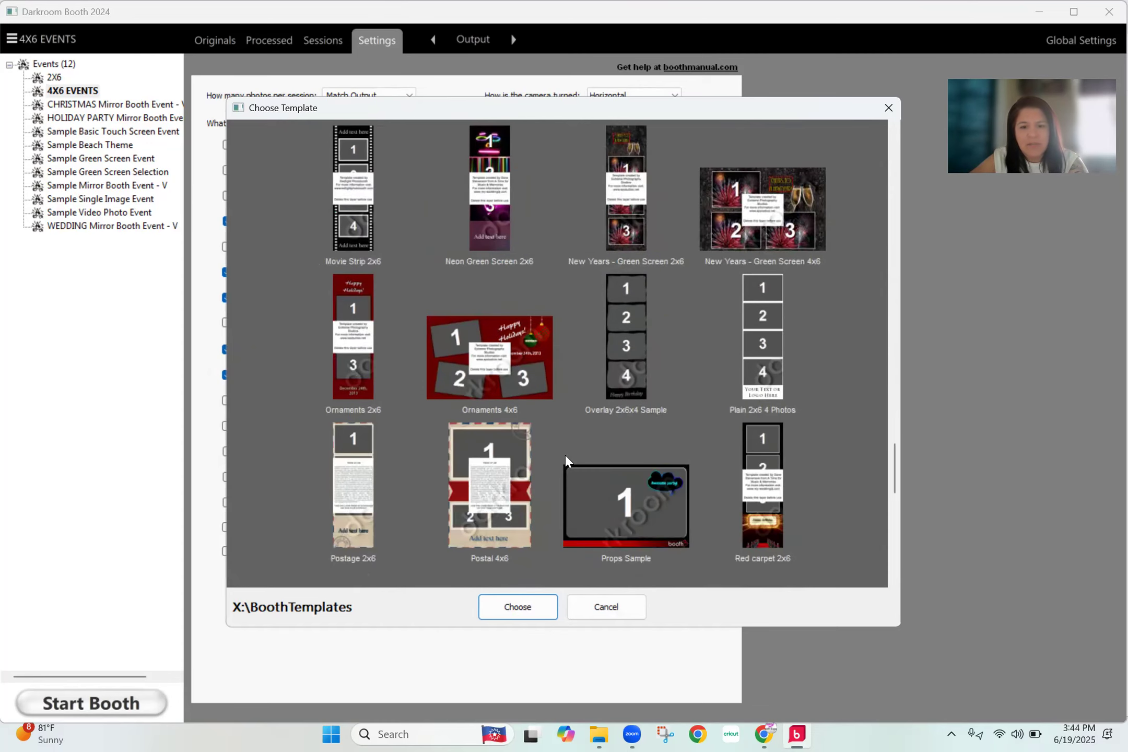
scroll(565, 455, down, 5)
click(601, 553)
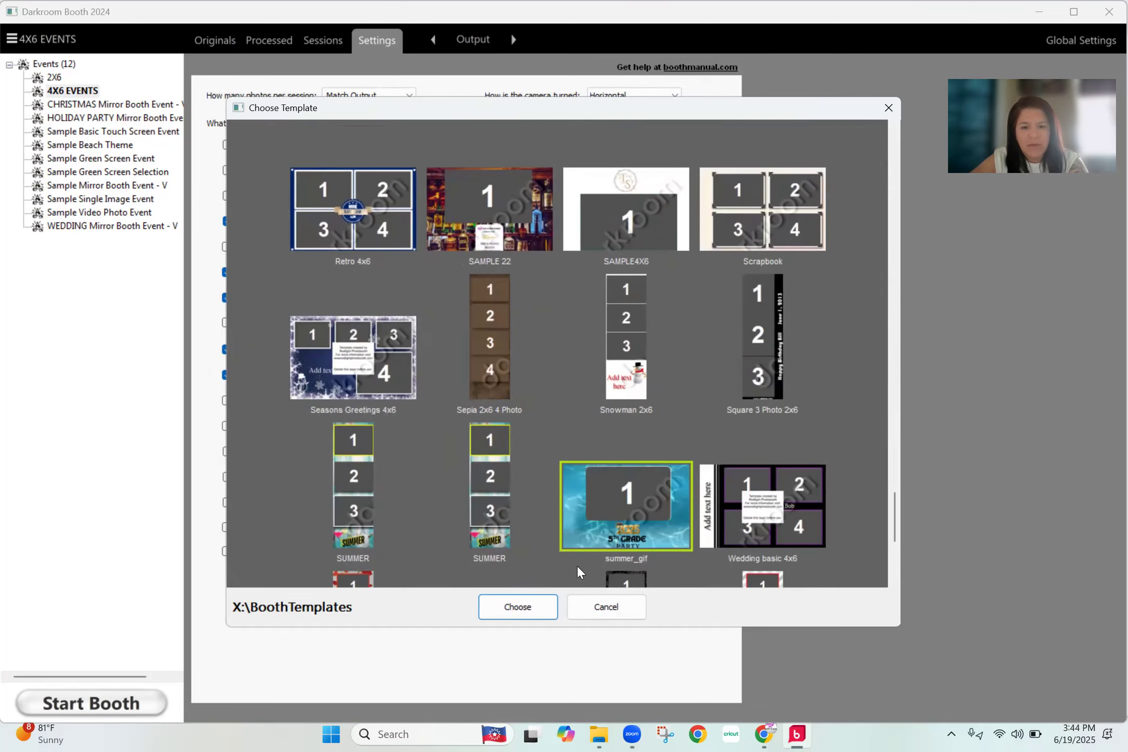
click(518, 607)
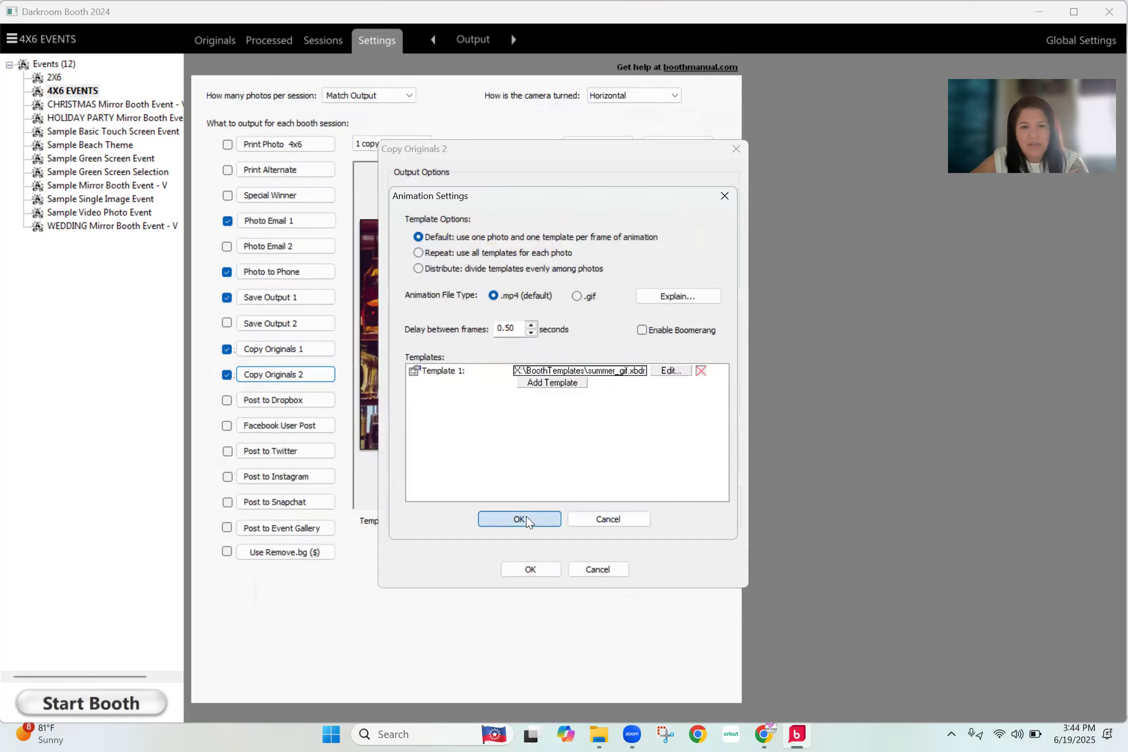
click(526, 520)
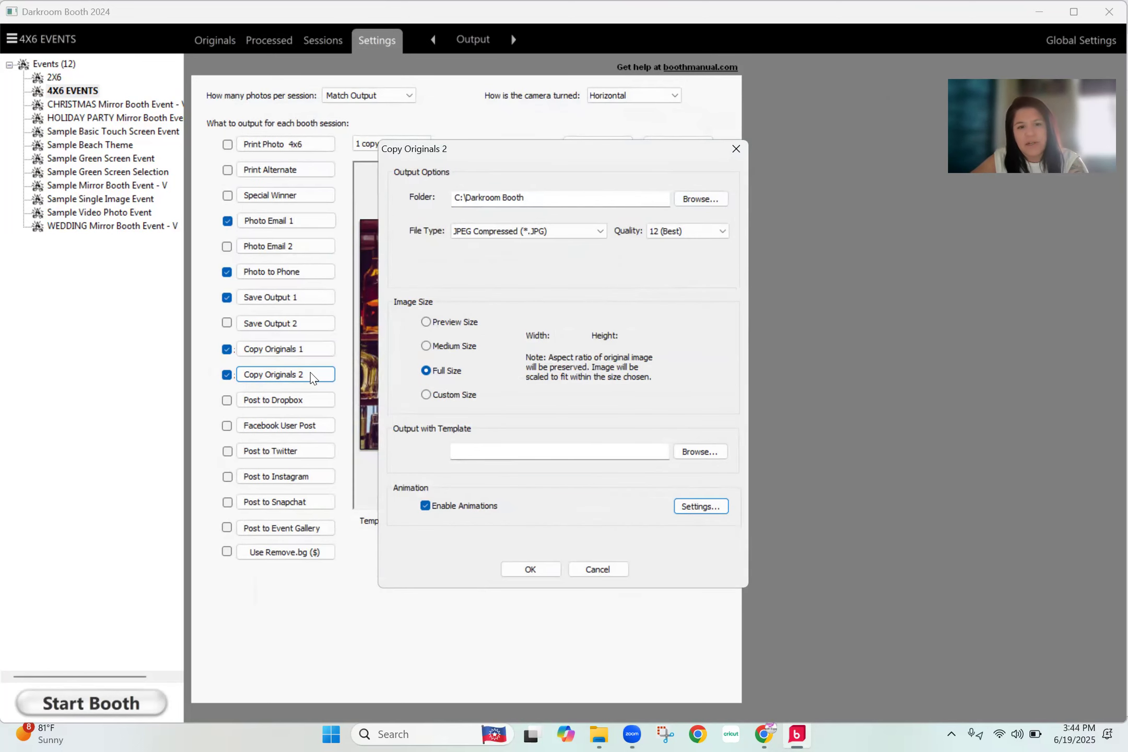
click(530, 569)
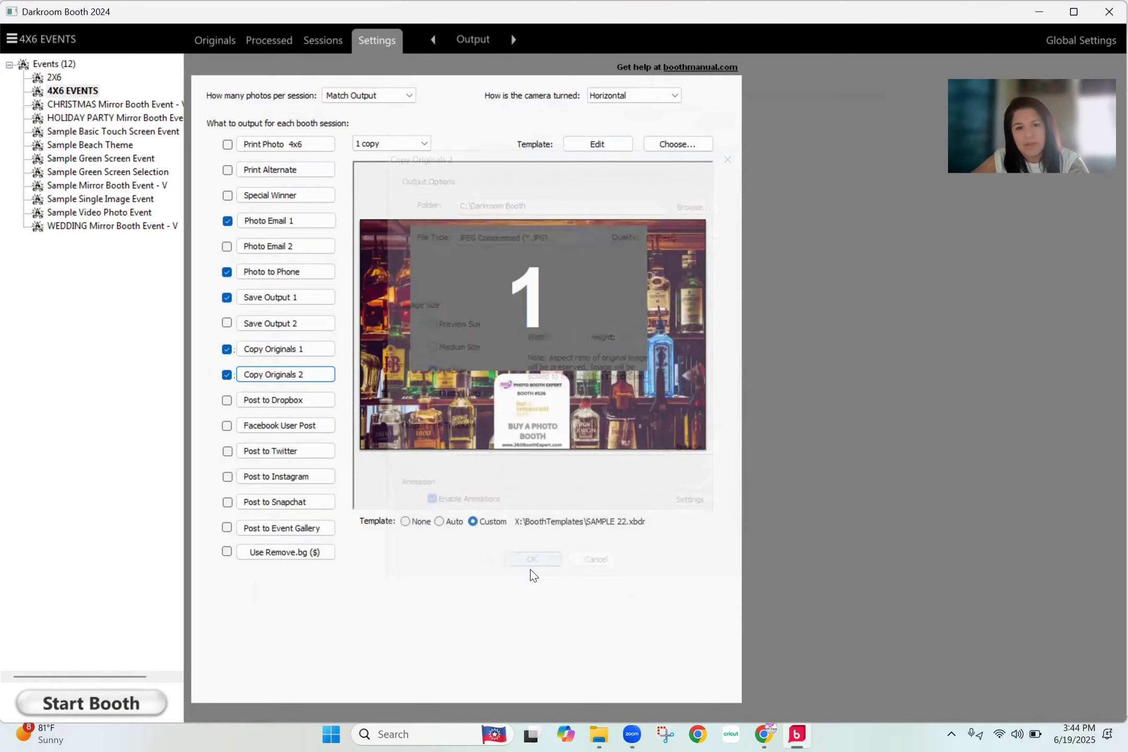